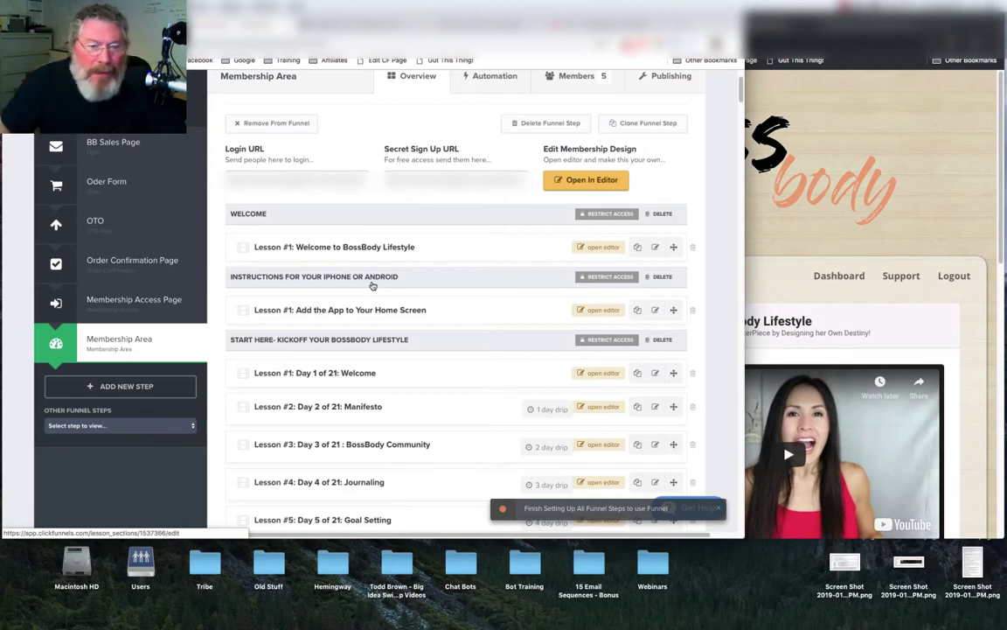
scroll(372, 285, down, 5)
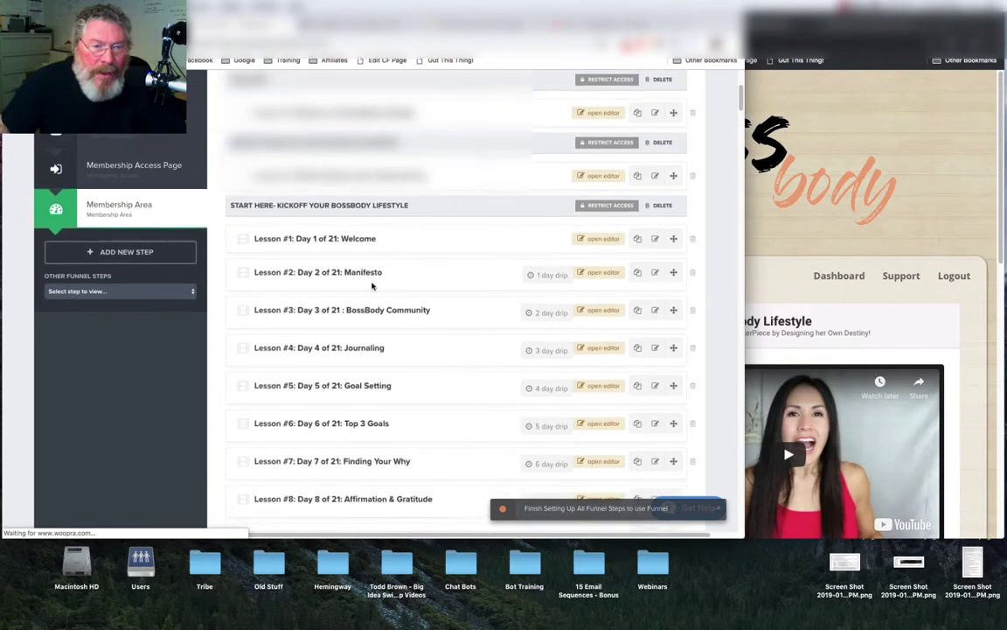
scroll(372, 285, down, 15)
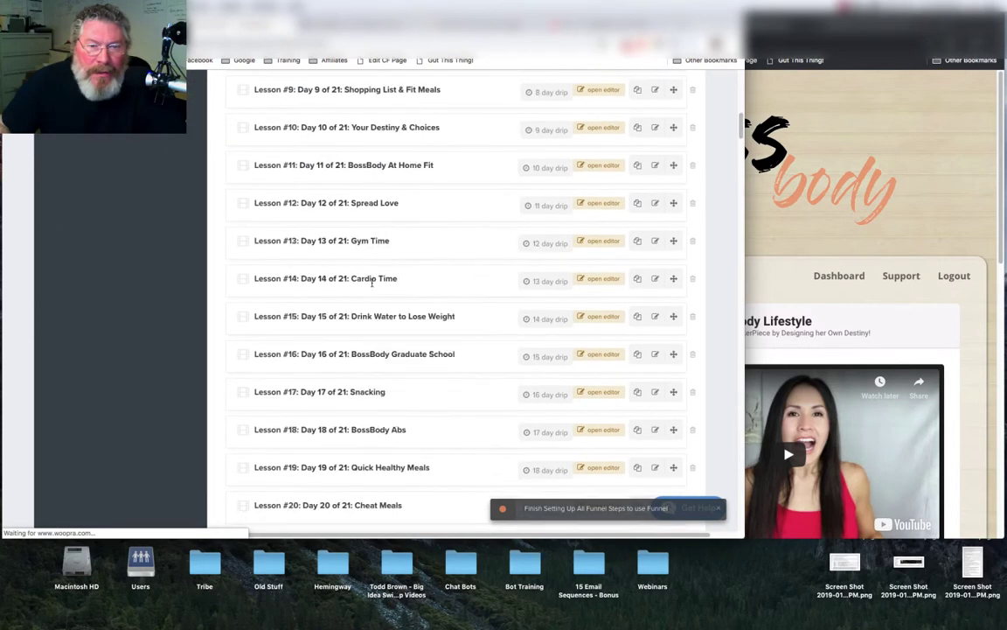
scroll(372, 282, down, 10)
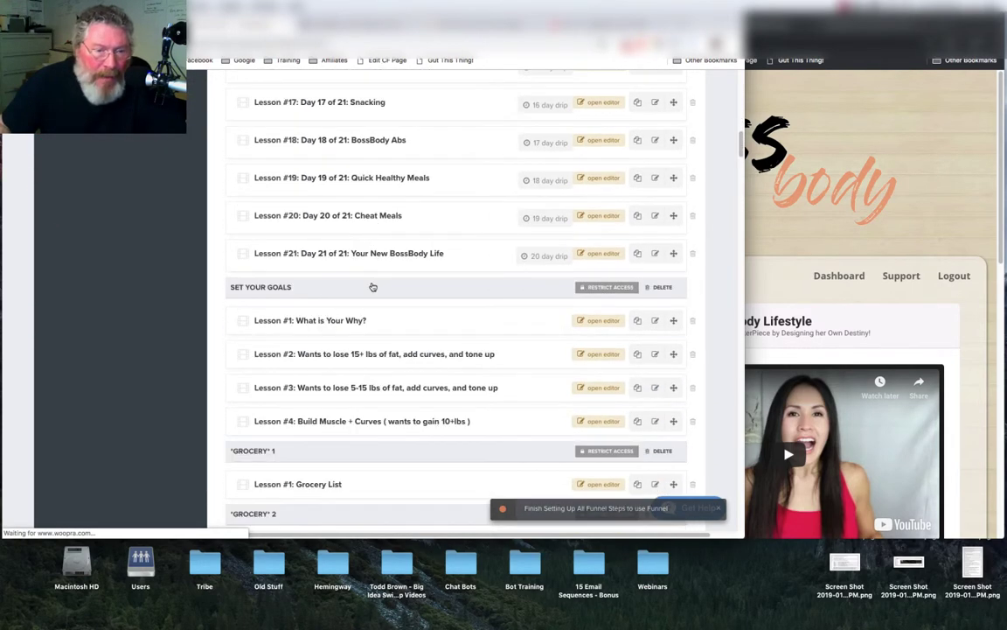
scroll(373, 287, down, 9)
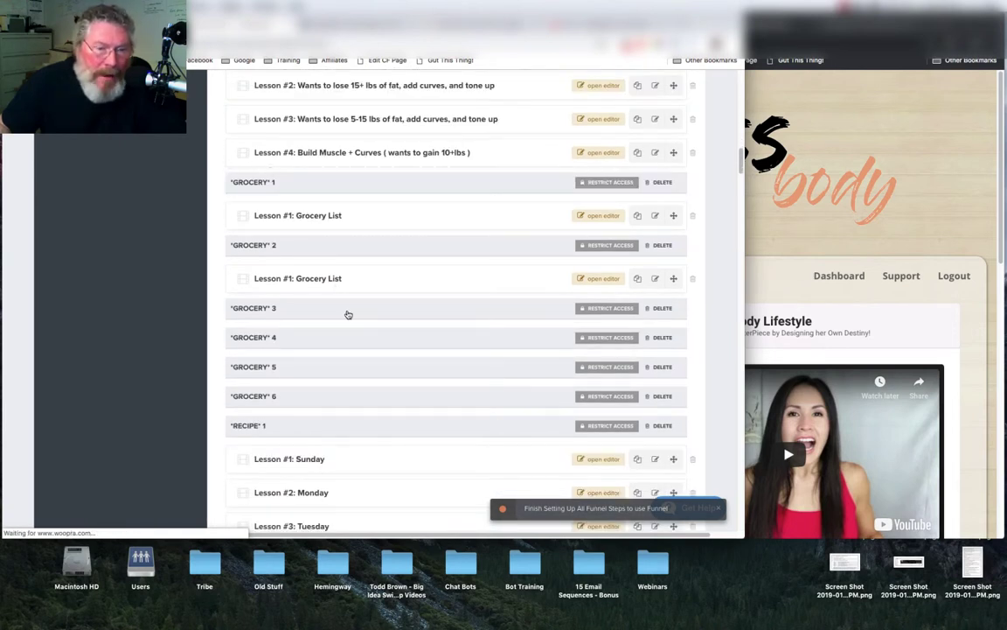
scroll(347, 316, down, 3)
scroll(312, 340, down, 12)
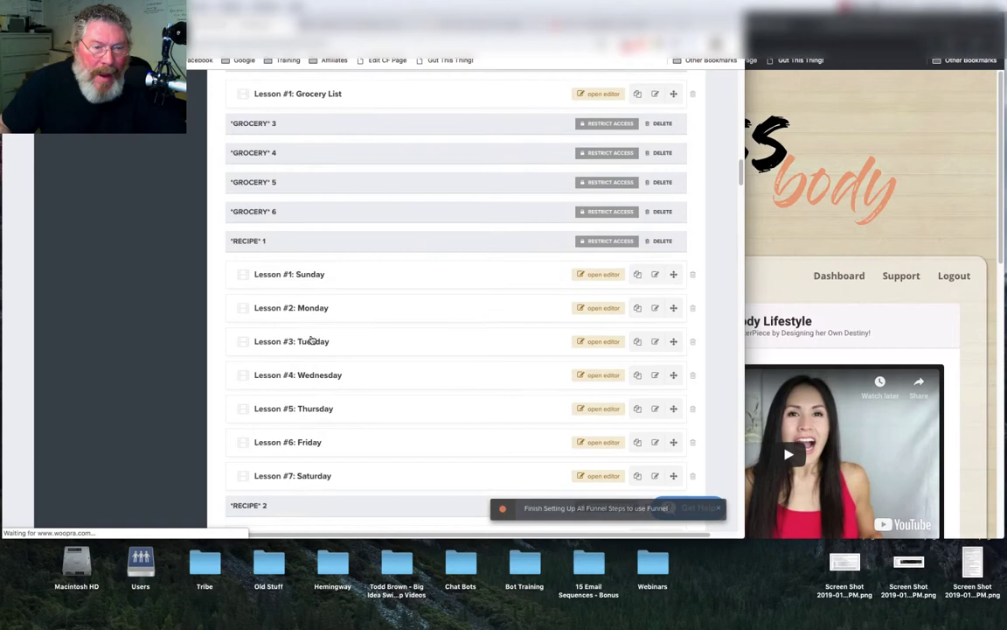
scroll(311, 371, down, 10)
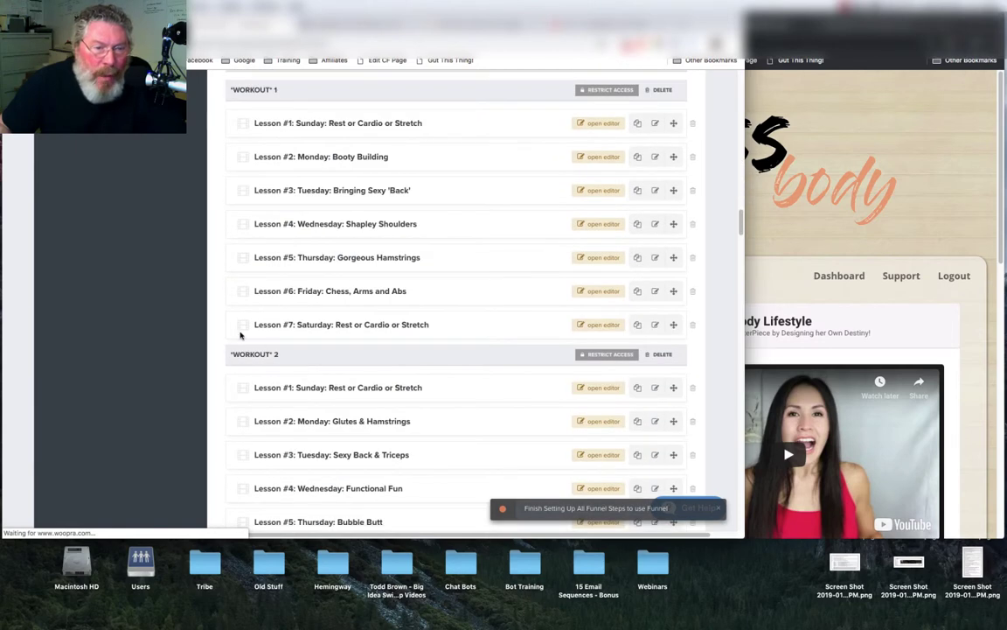
scroll(295, 356, up, 7)
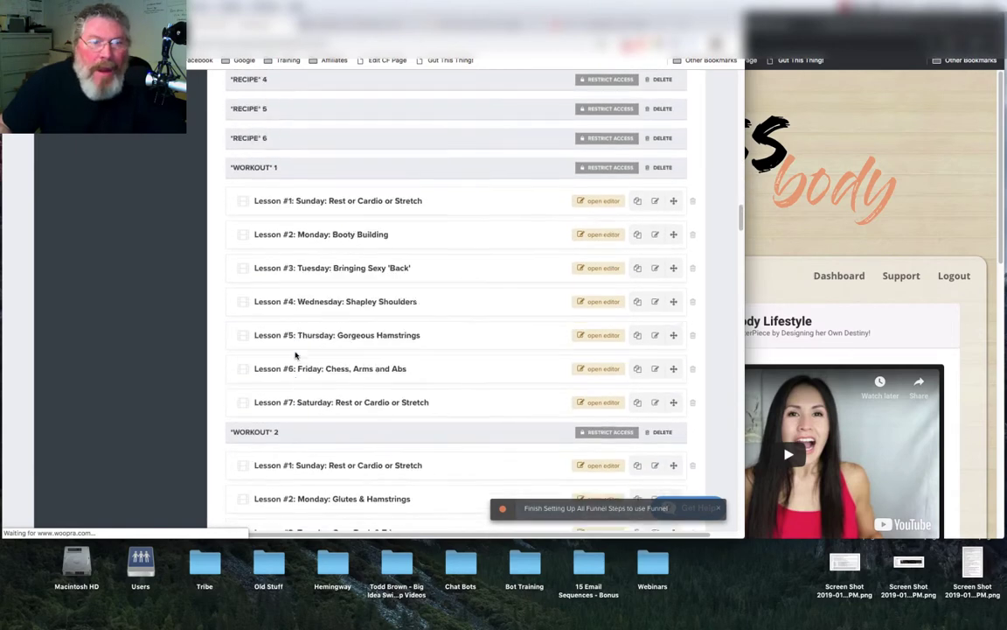
scroll(296, 356, up, 5)
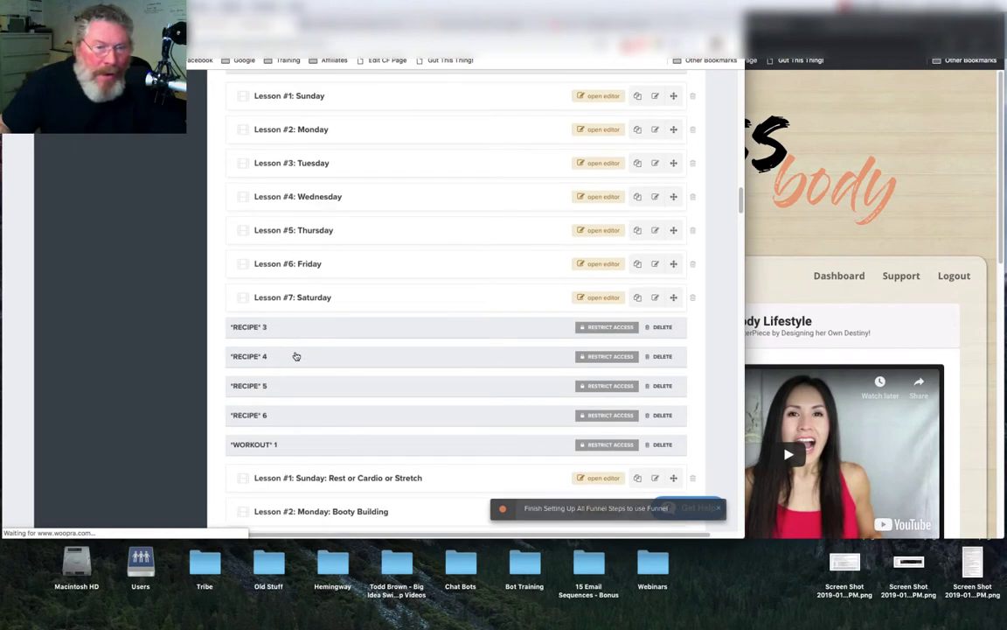
scroll(296, 356, up, 10)
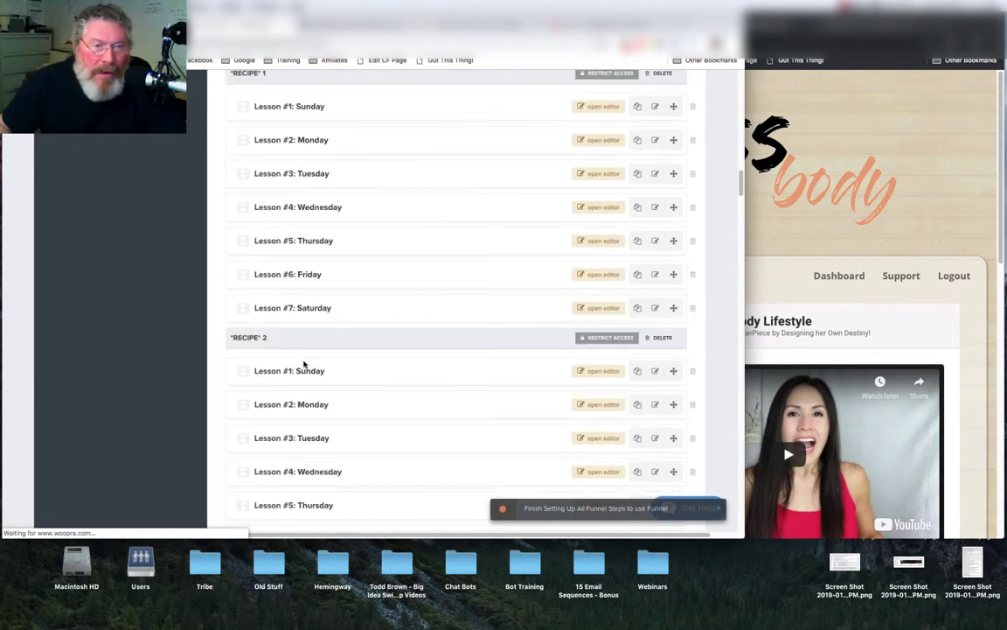
scroll(304, 364, up, 20)
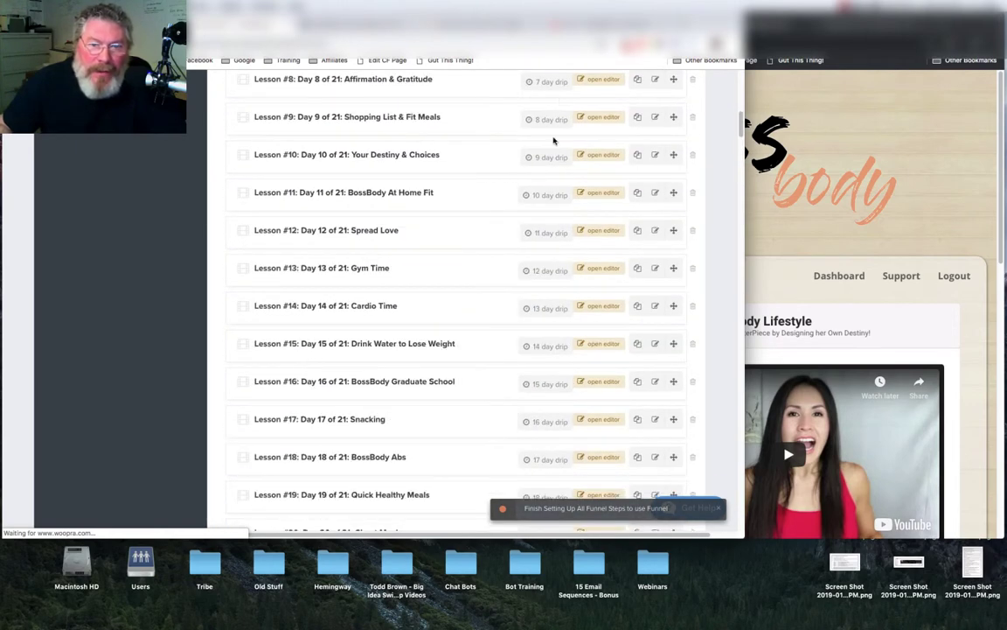
scroll(447, 286, down, 8)
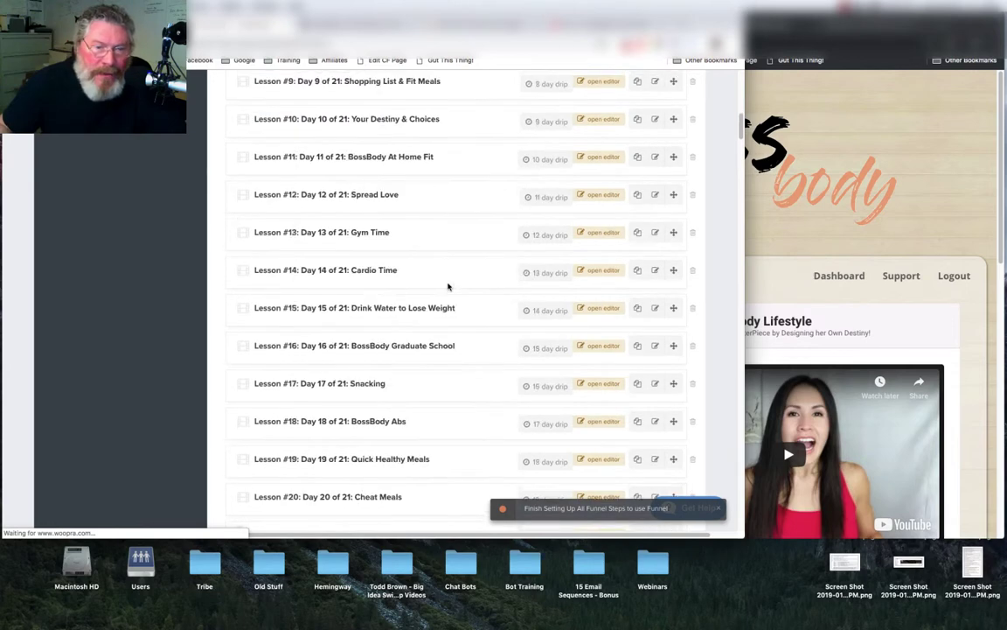
scroll(447, 286, down, 10)
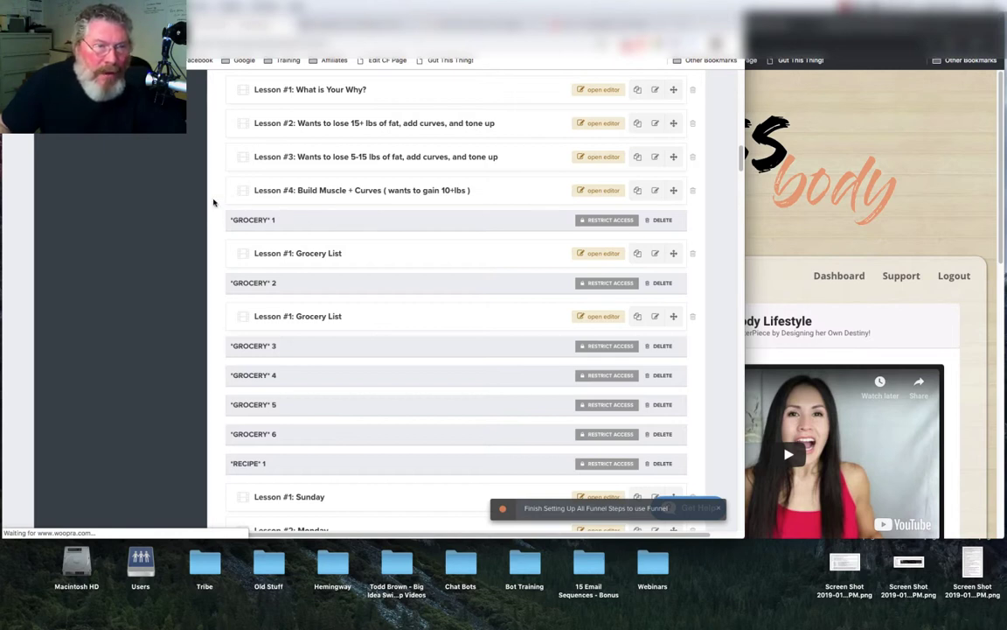
scroll(296, 287, down, 3)
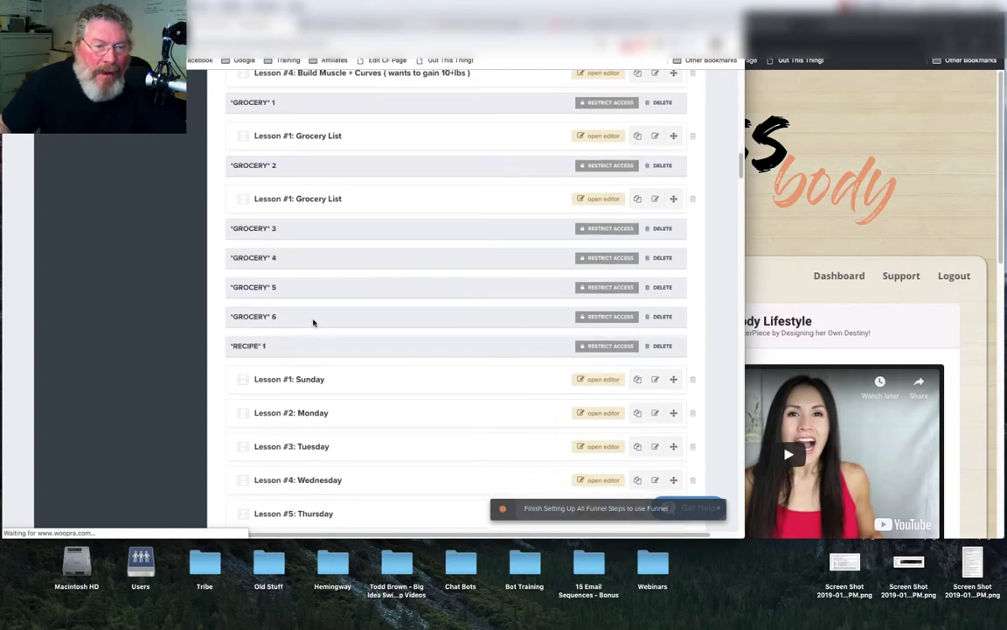
scroll(308, 354, down, 2)
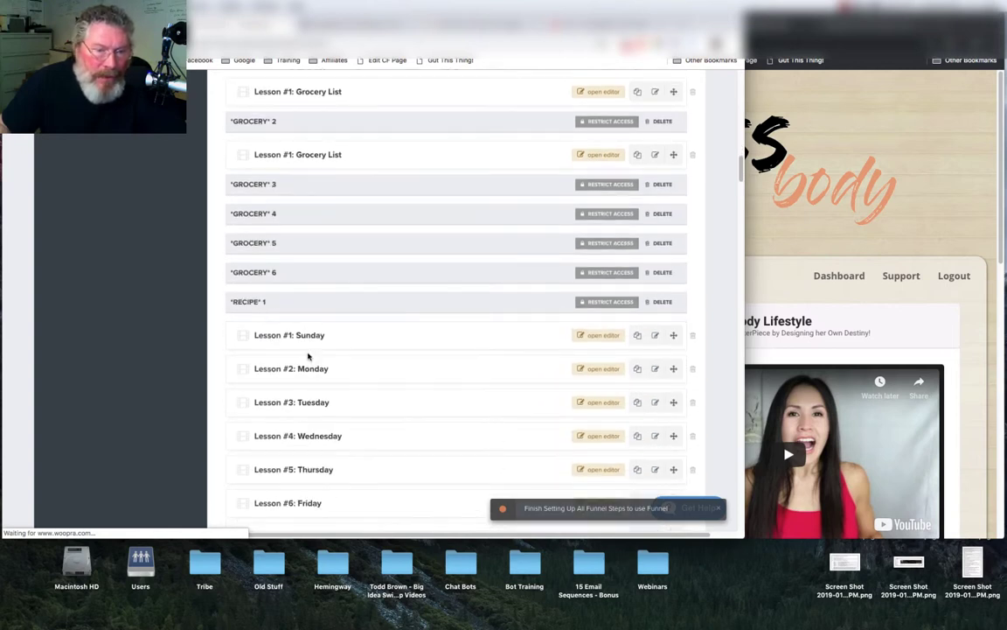
scroll(310, 429, down, 3)
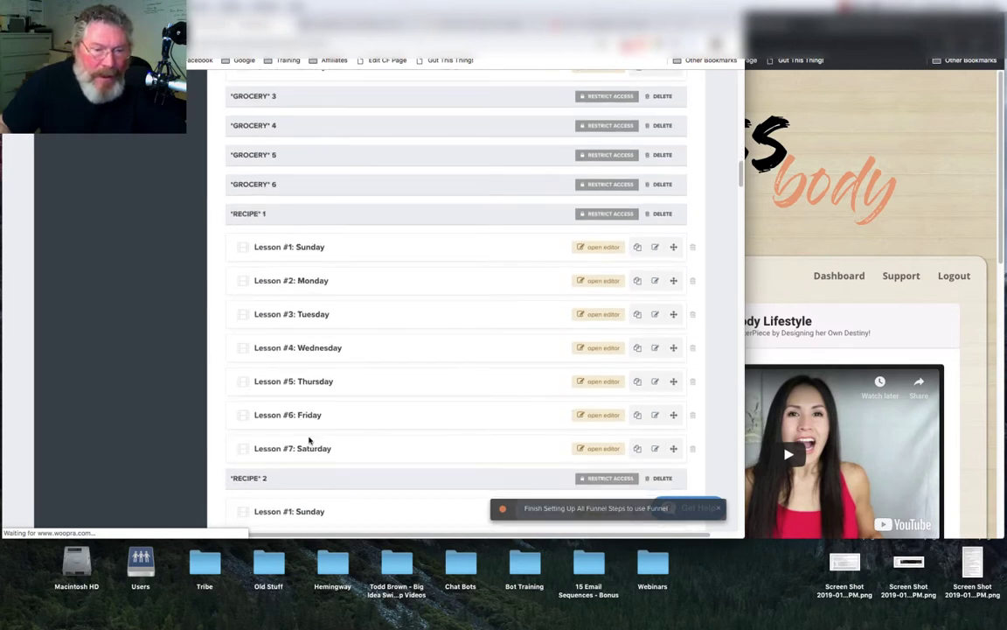
scroll(313, 435, down, 11)
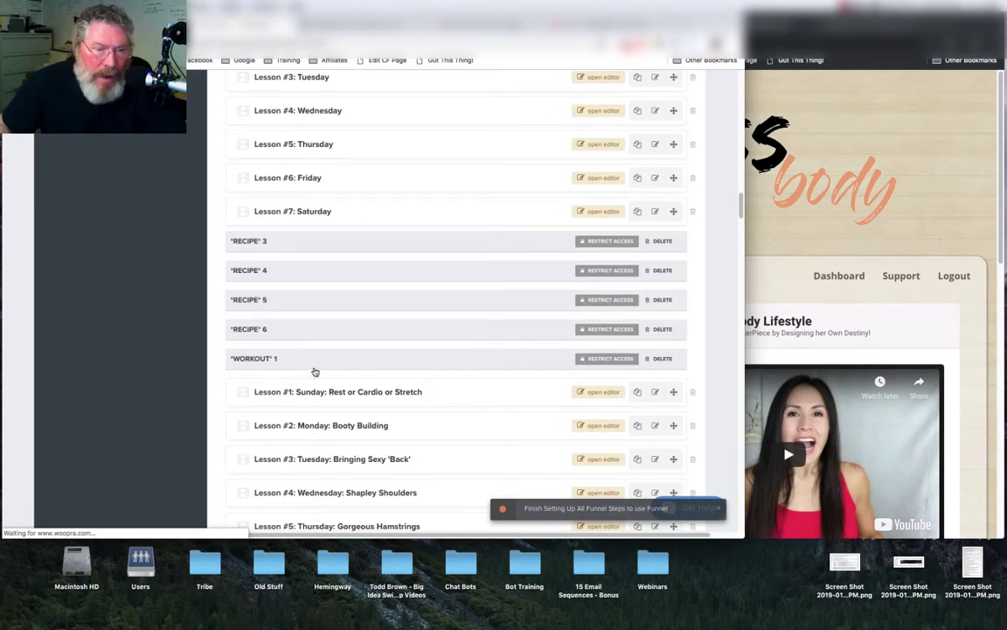
scroll(335, 328, up, 8)
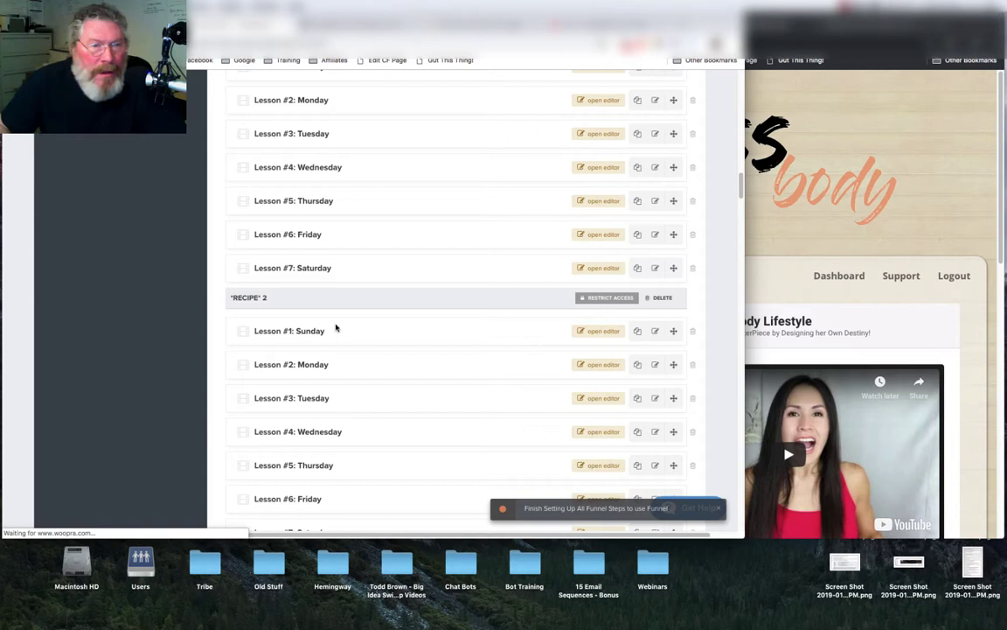
scroll(336, 328, up, 2)
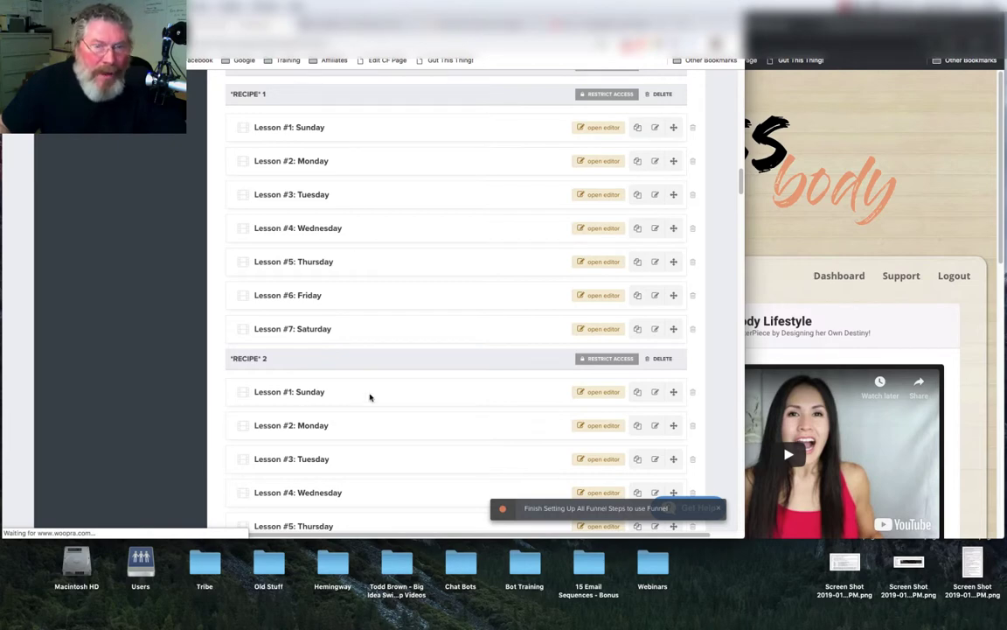
scroll(370, 397, up, 15)
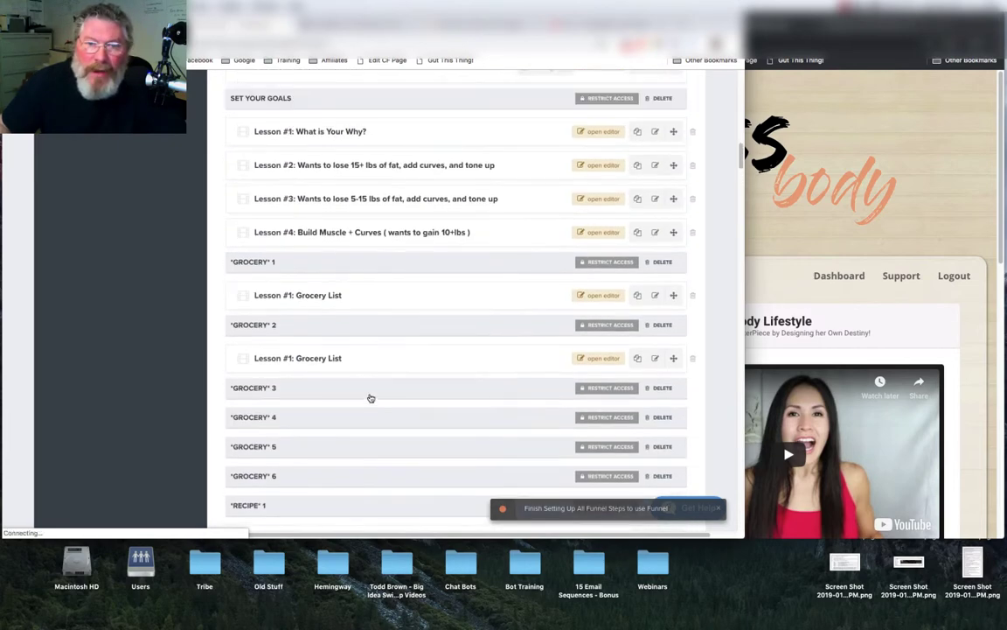
scroll(370, 397, up, 10)
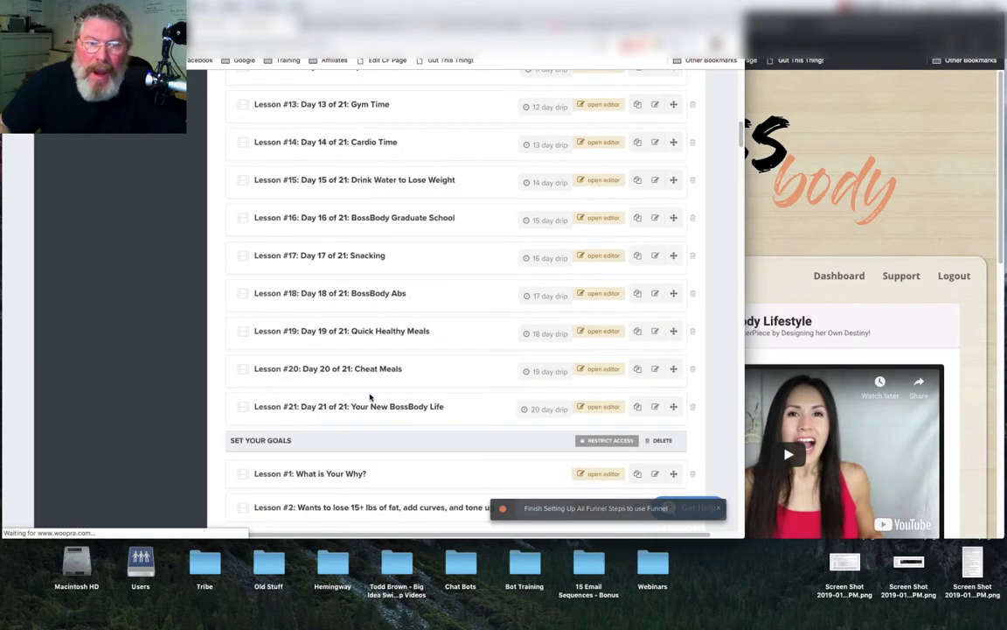
scroll(370, 397, up, 10)
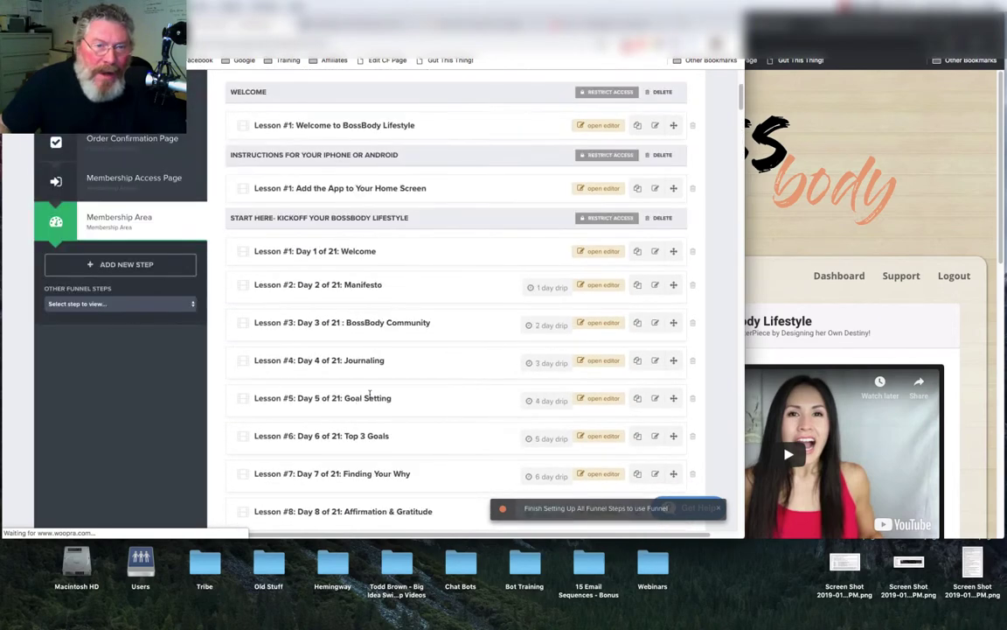
scroll(370, 397, up, 2)
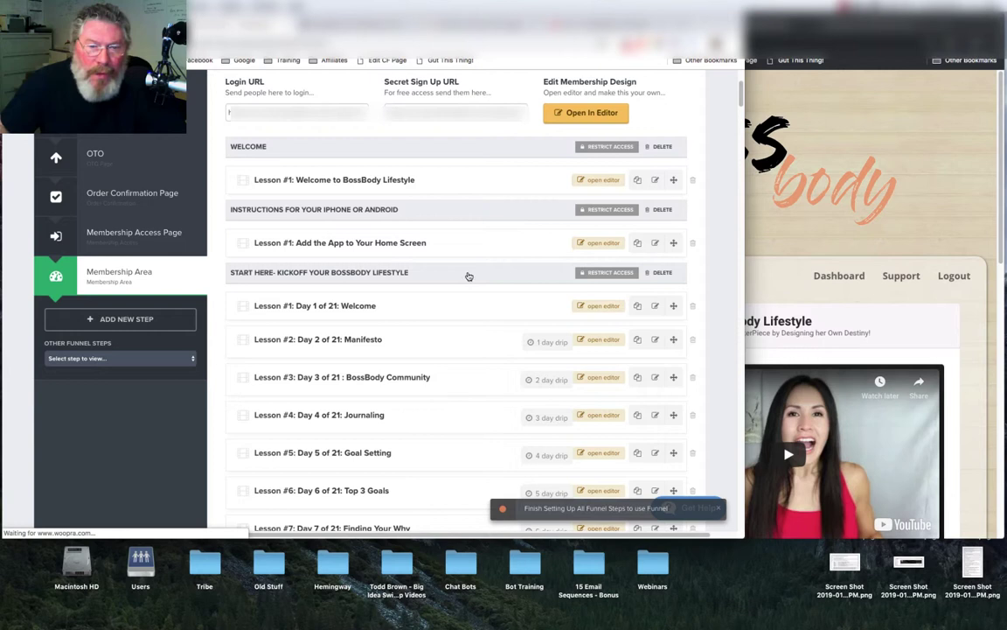
click(615, 276)
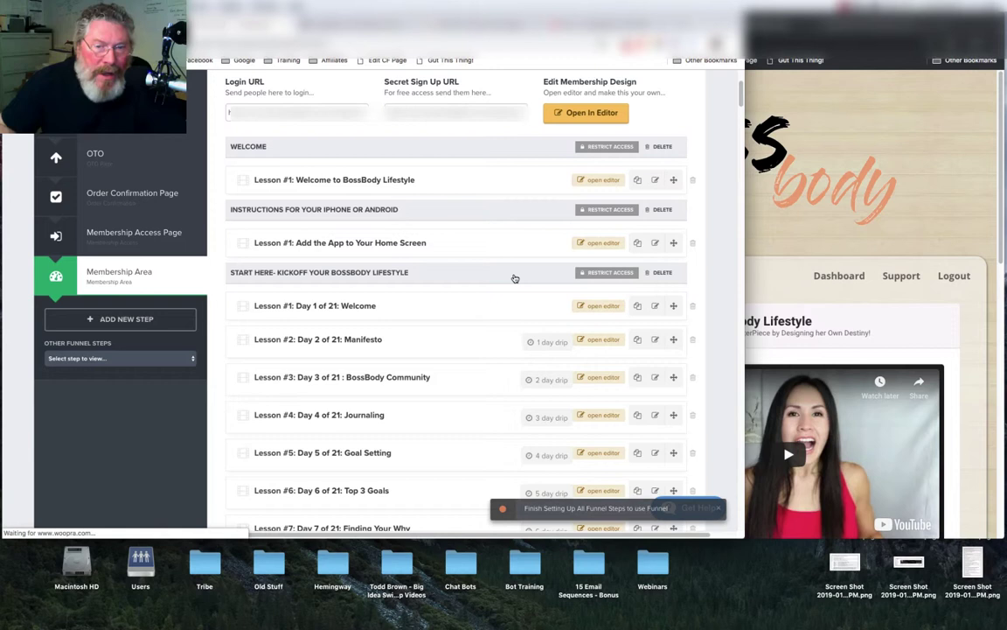
click(606, 272)
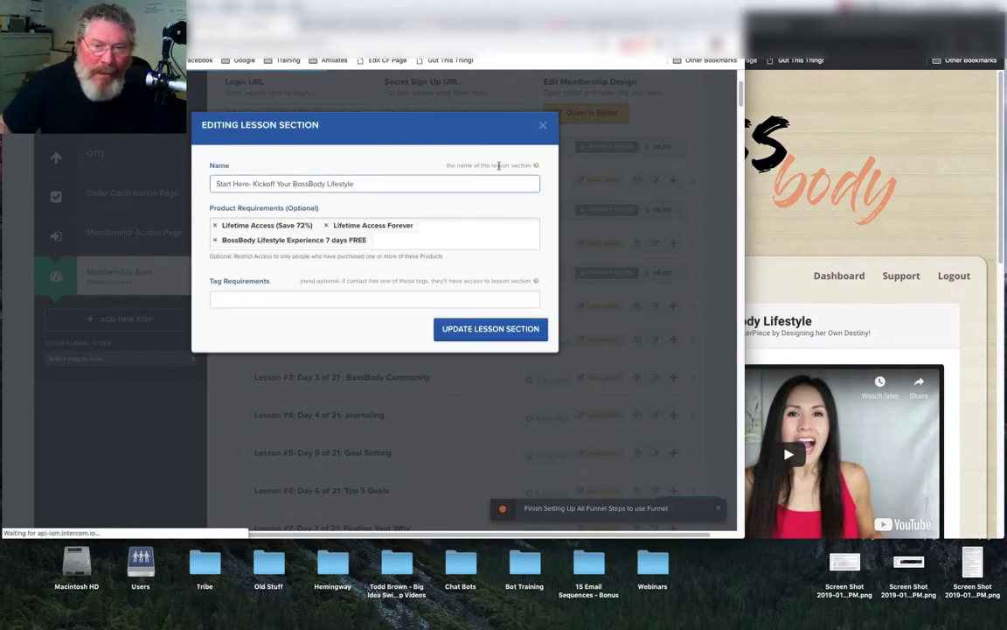
click(543, 127)
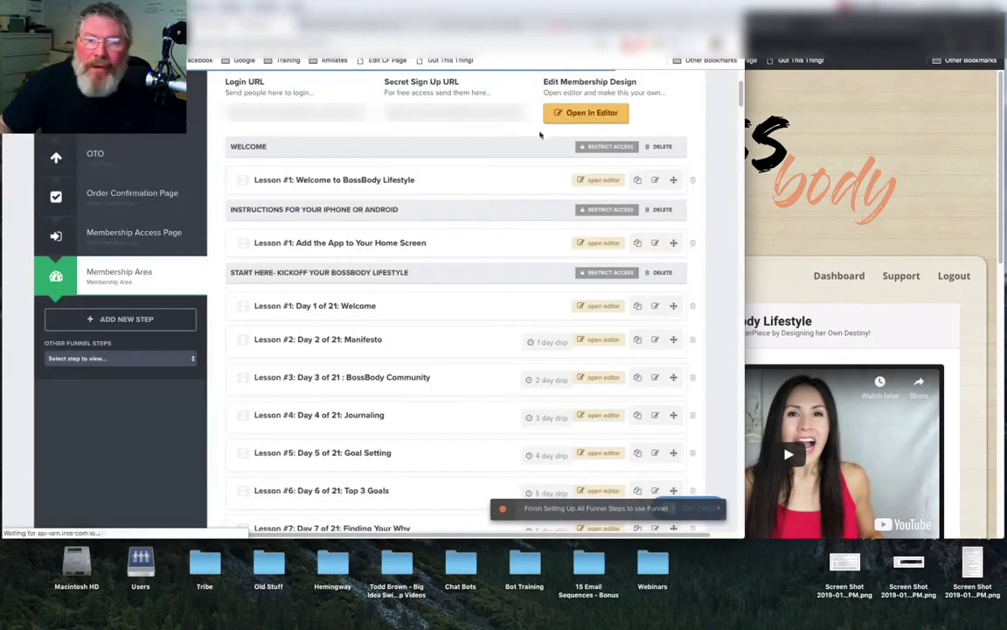
click(883, 146)
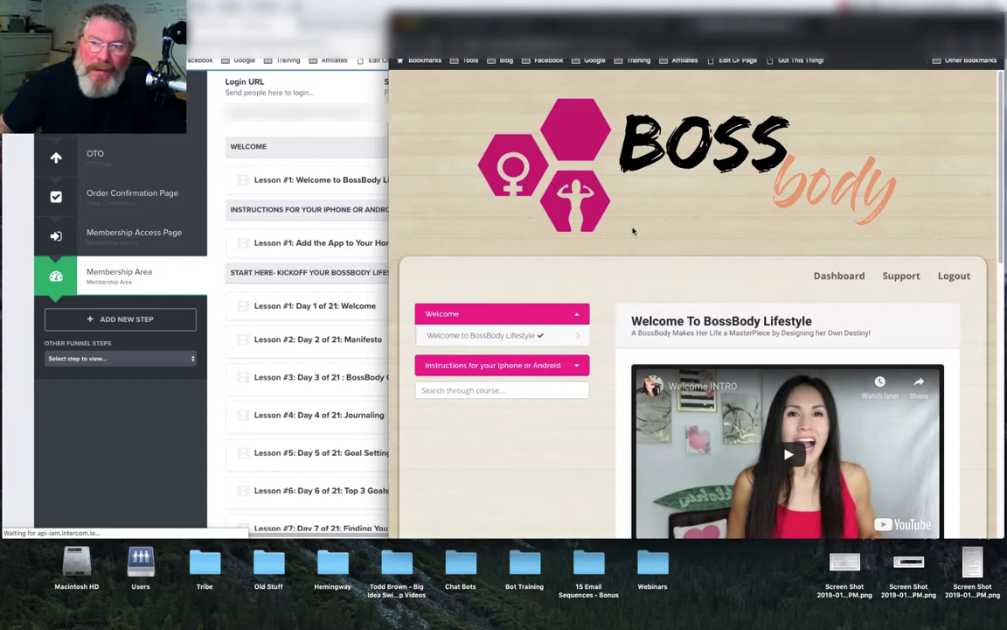
scroll(633, 231, down, 5)
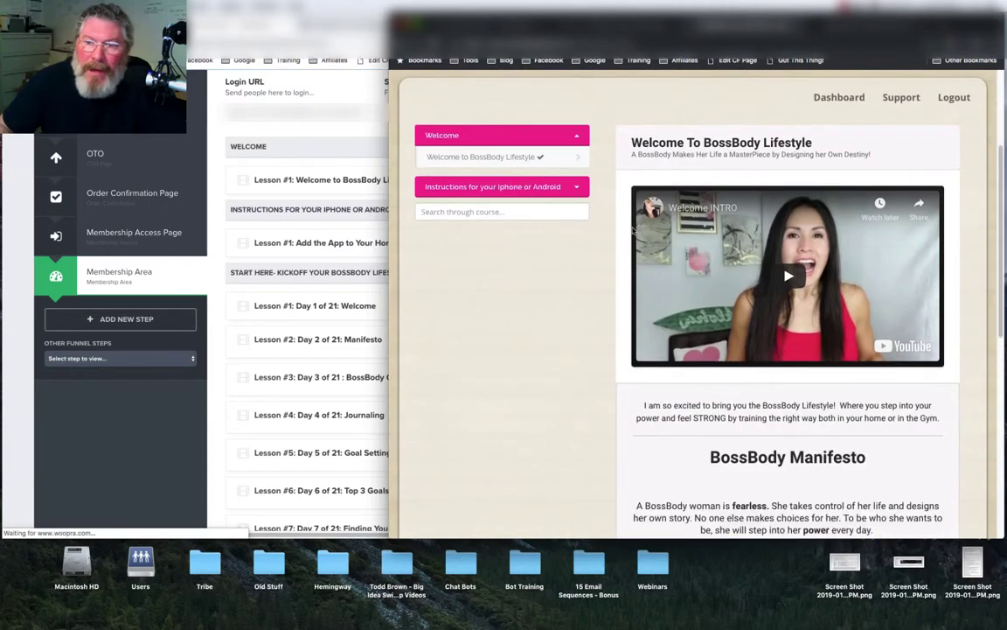
scroll(633, 231, down, 5)
scroll(633, 231, up, 5)
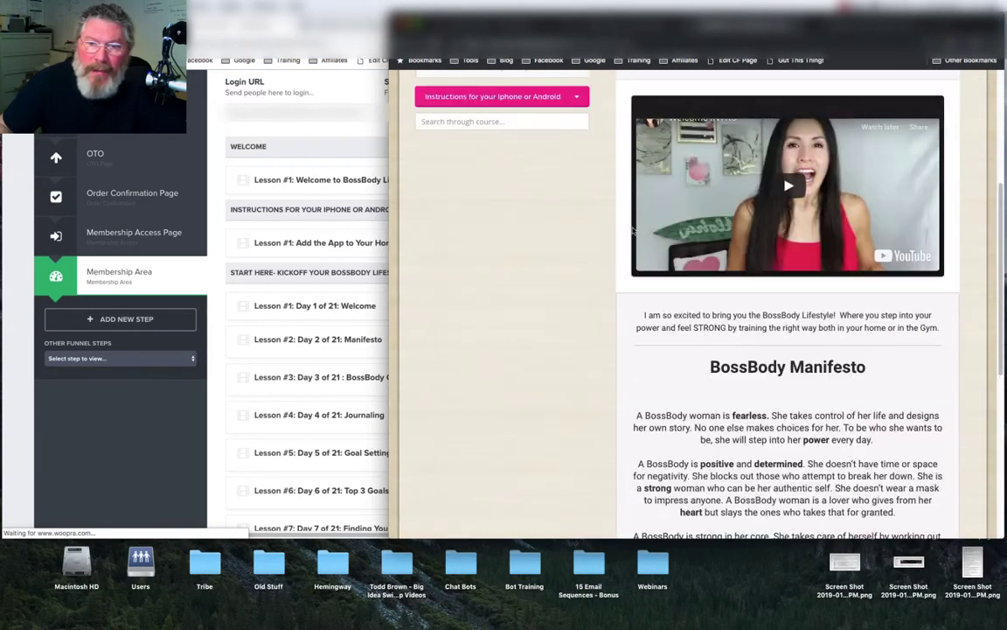
scroll(633, 231, up, 5)
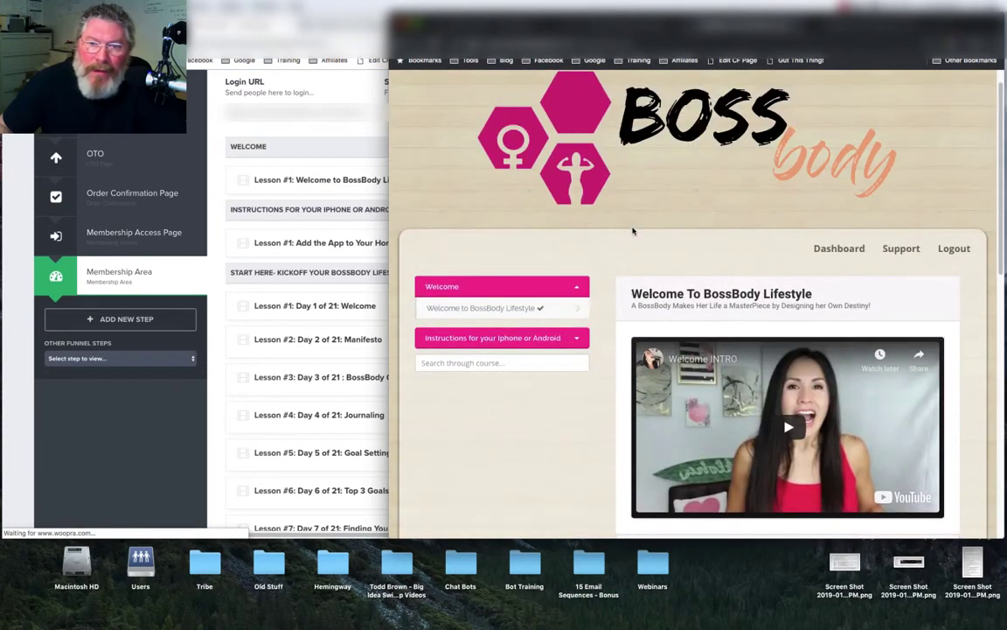
click(515, 338)
click(500, 360)
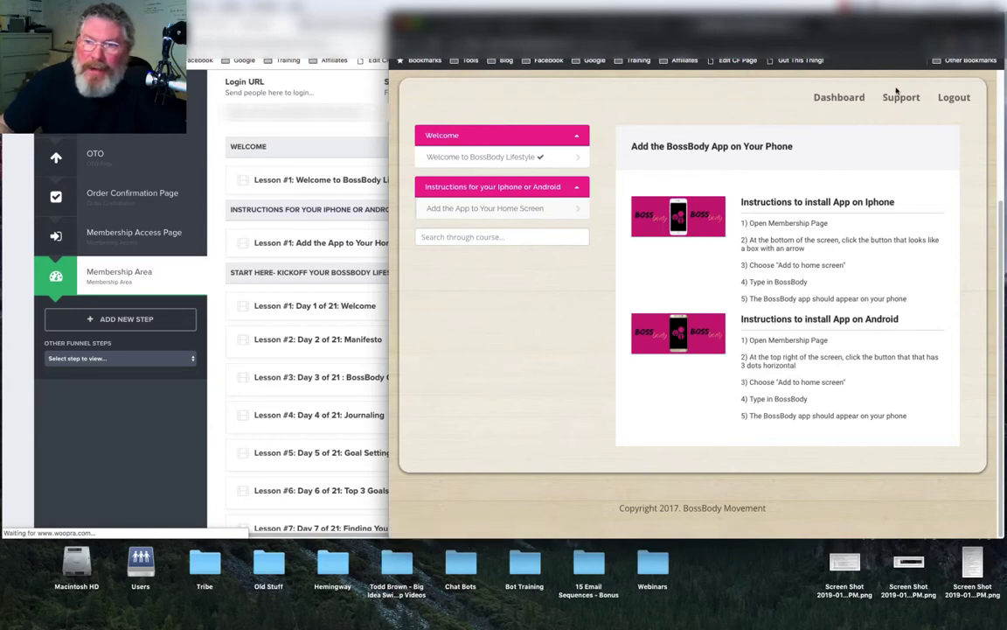
click(448, 154)
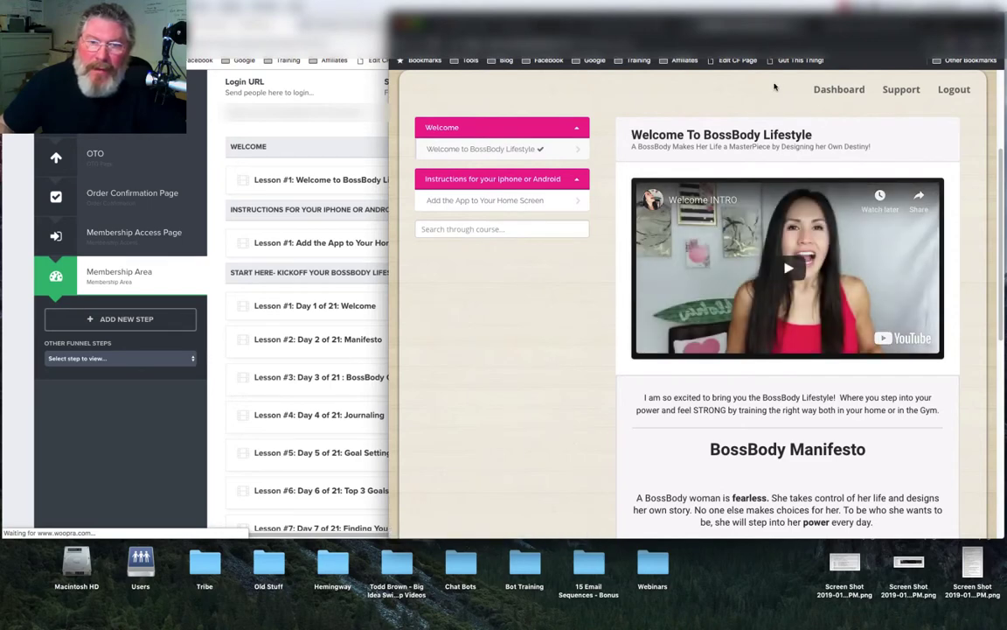
- Reload the member area and open 'Add the App to Your Home Screen' under the iPhone/Android instructions
click(532, 200)
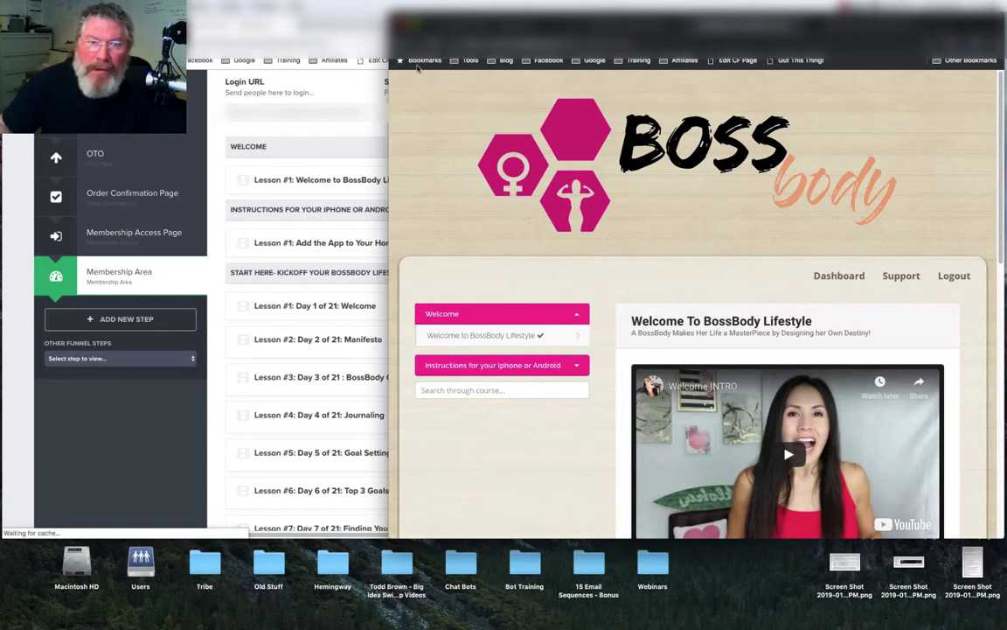
click(715, 209)
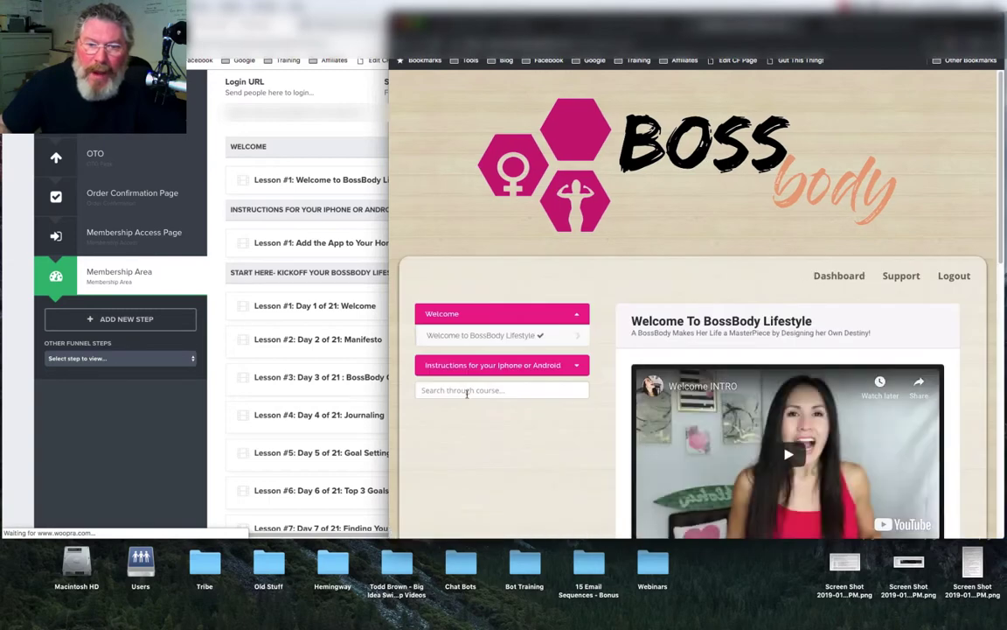
click(485, 367)
click(490, 387)
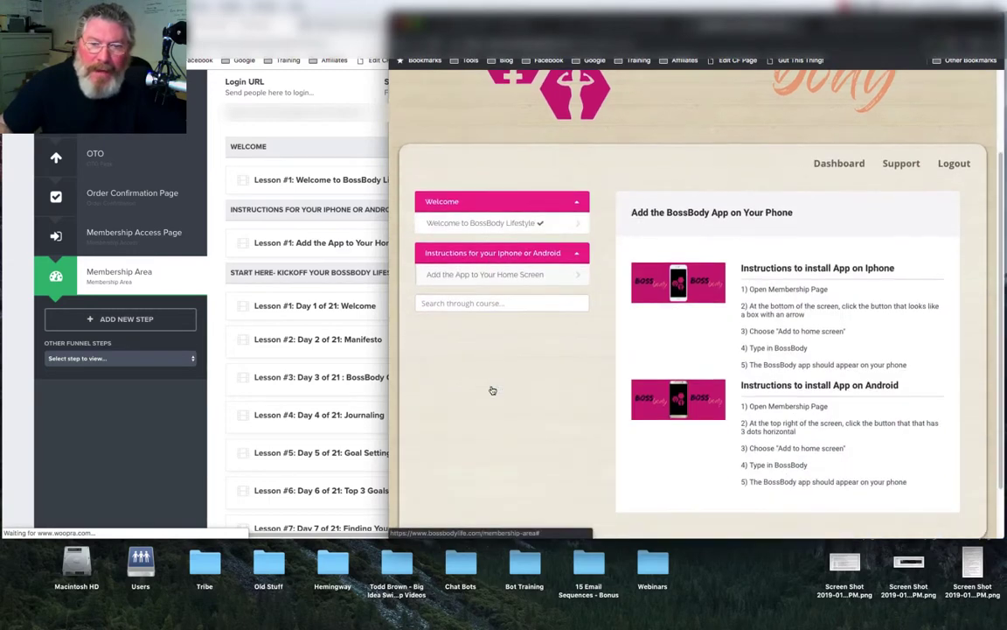
scroll(491, 389, up, 3)
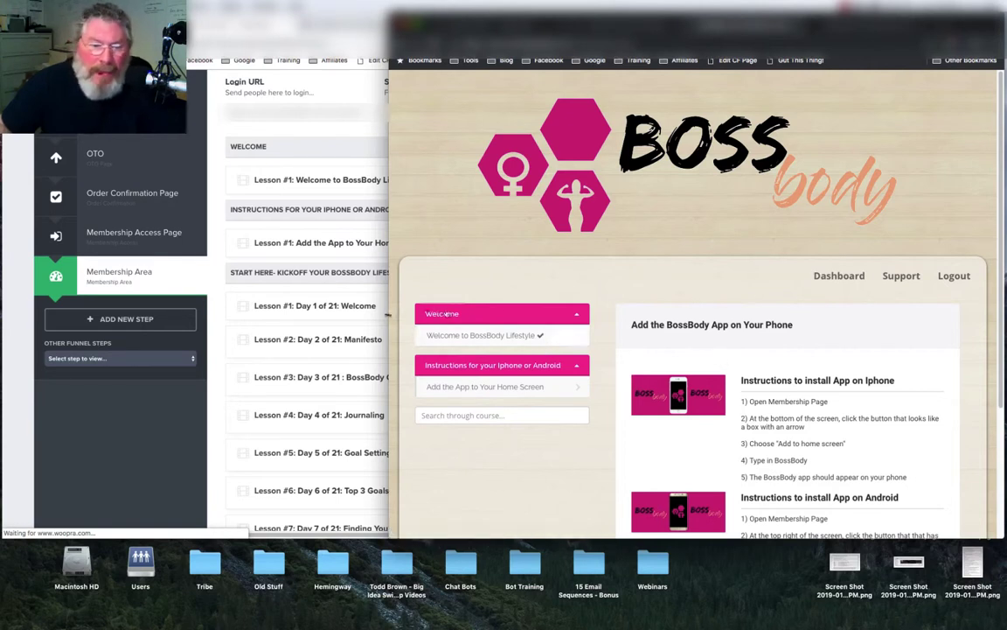
drag(387, 316, 757, 282)
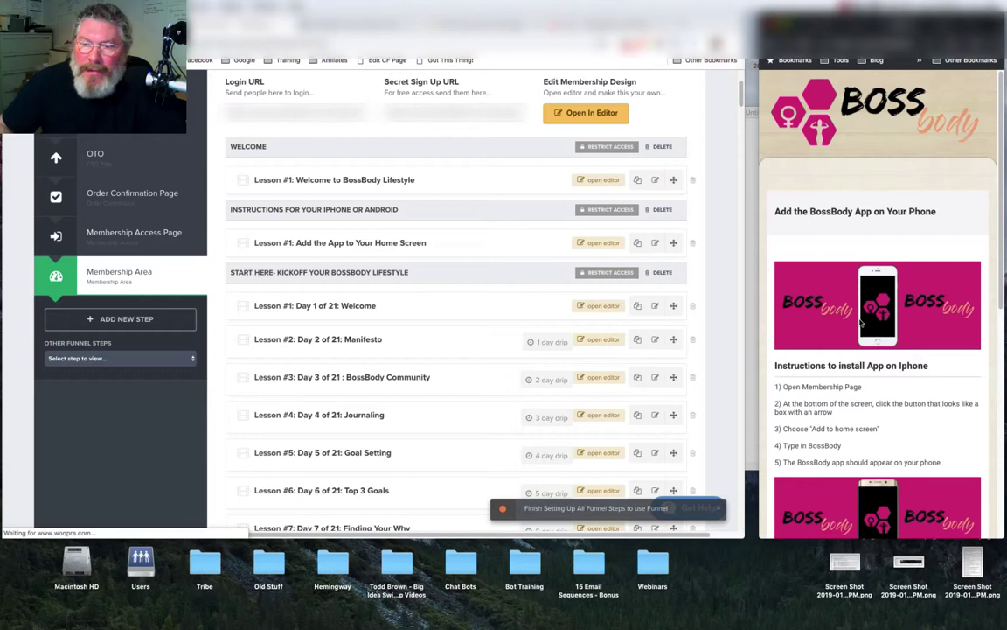
scroll(871, 183, down, 2)
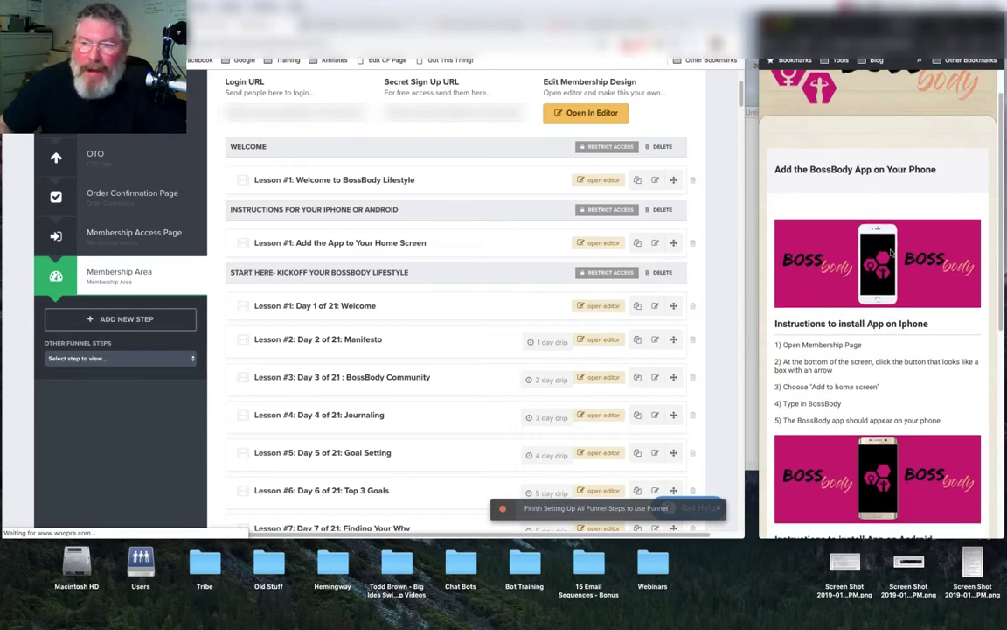
scroll(891, 252, down, 10)
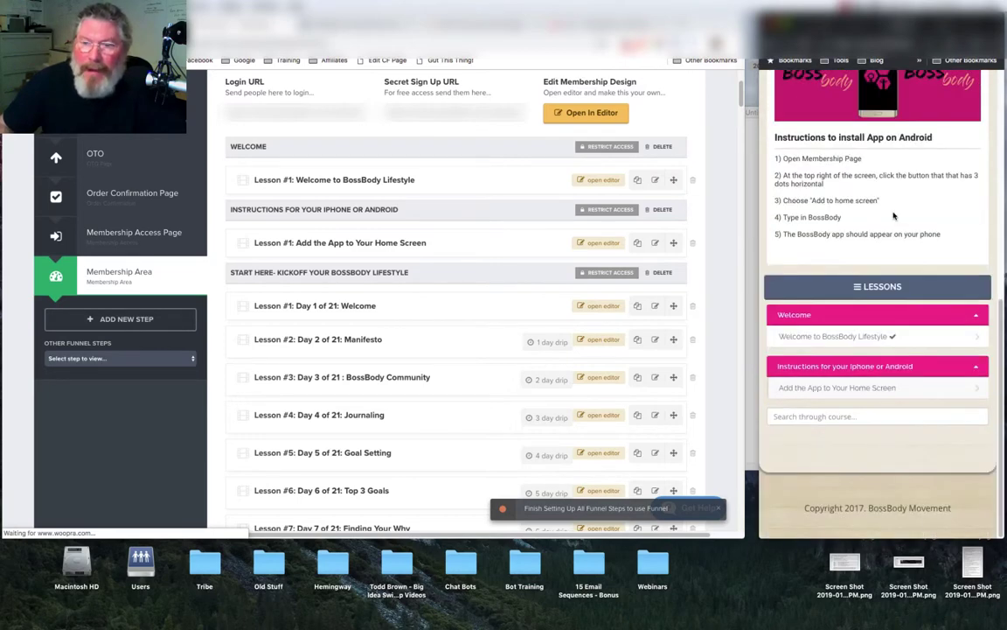
click(831, 336)
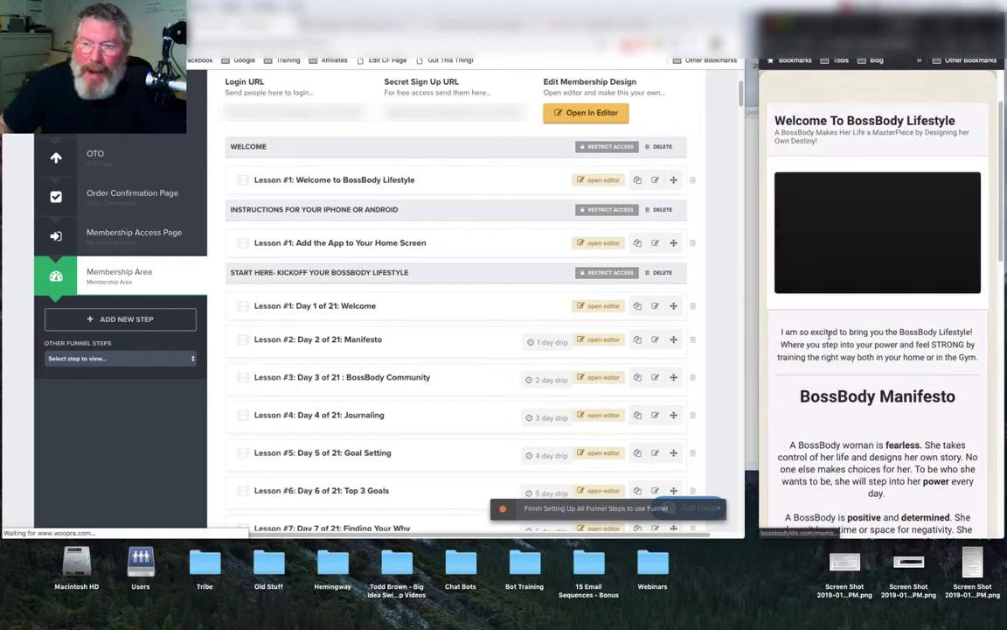
scroll(829, 335, down, 12)
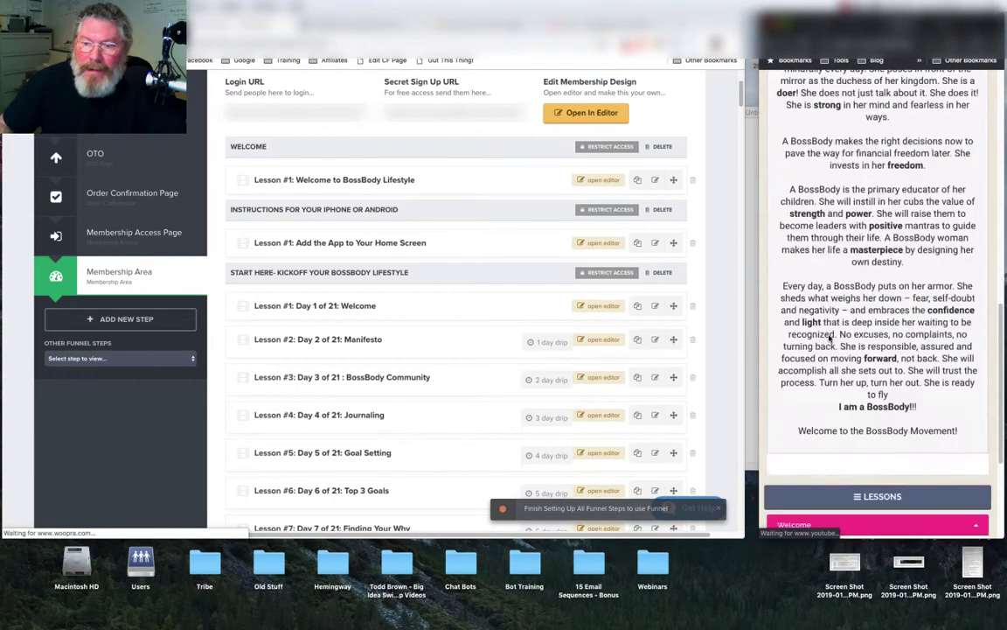
scroll(829, 338, down, 5)
click(829, 388)
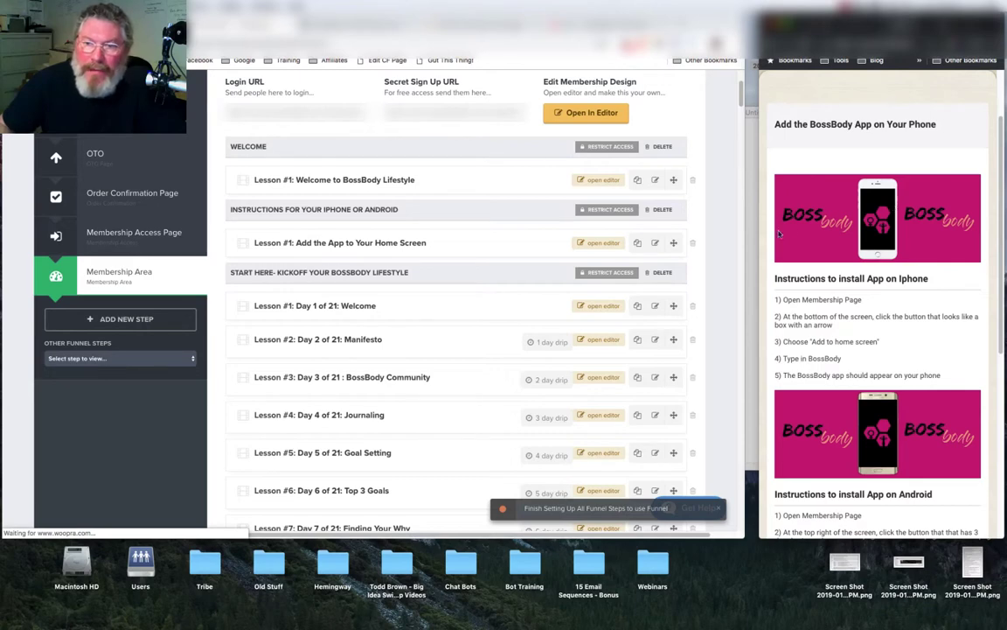
drag(760, 240, 391, 218)
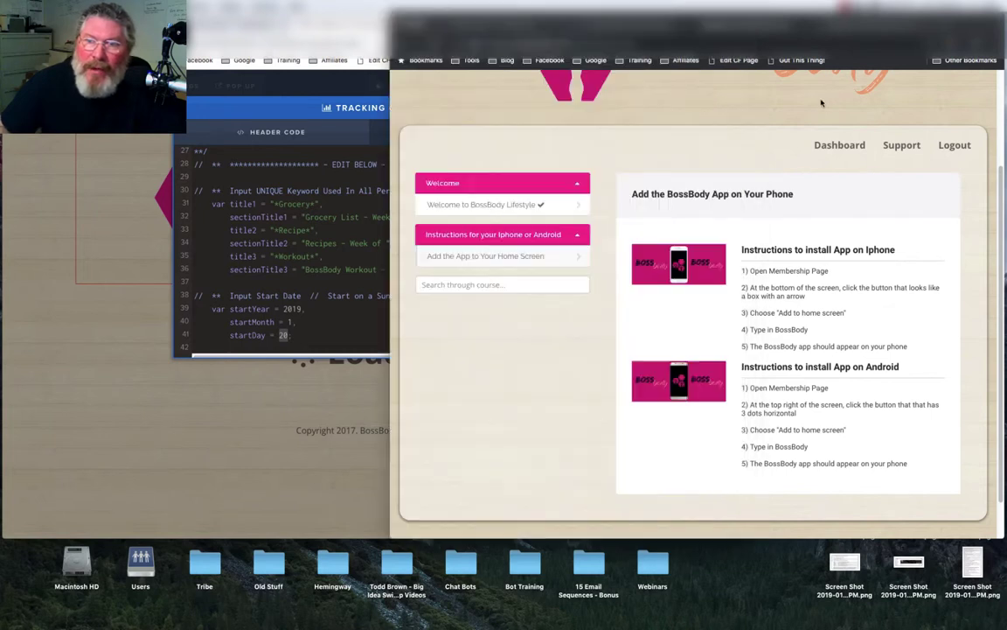
- Bring the BossBody member area preview back in front of the tracking code
click(749, 91)
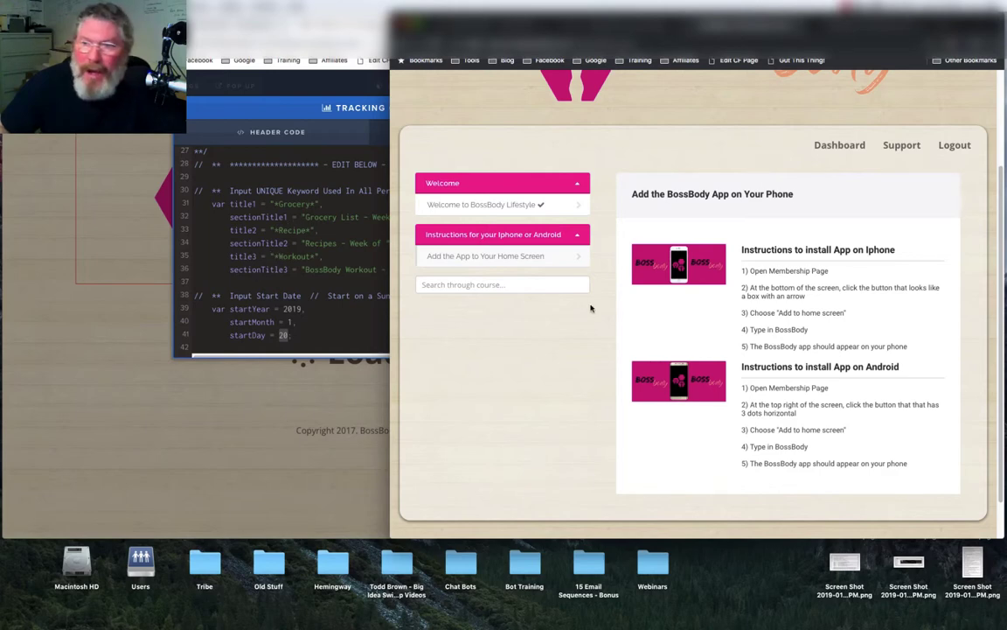
- Reload the member area and scroll the sidebar to view the Week of January 20 sections
click(952, 147)
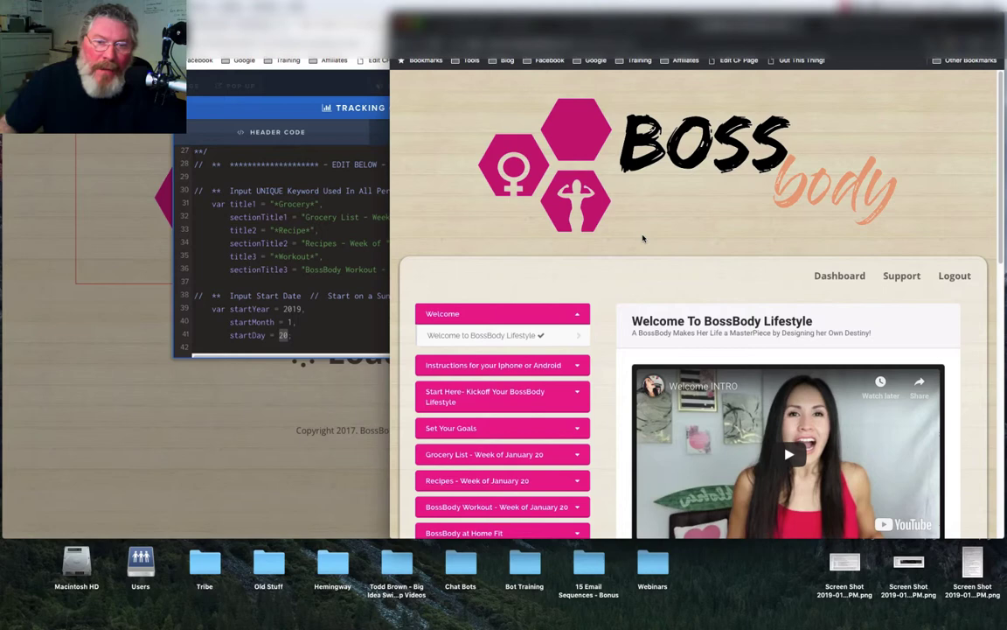
scroll(630, 241, down, 3)
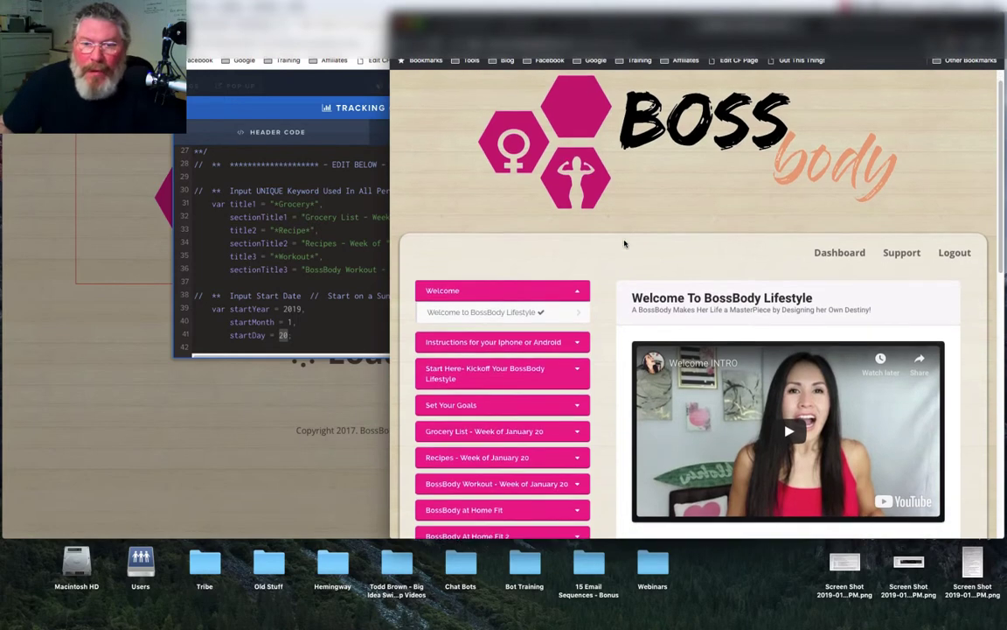
scroll(624, 243, down, 10)
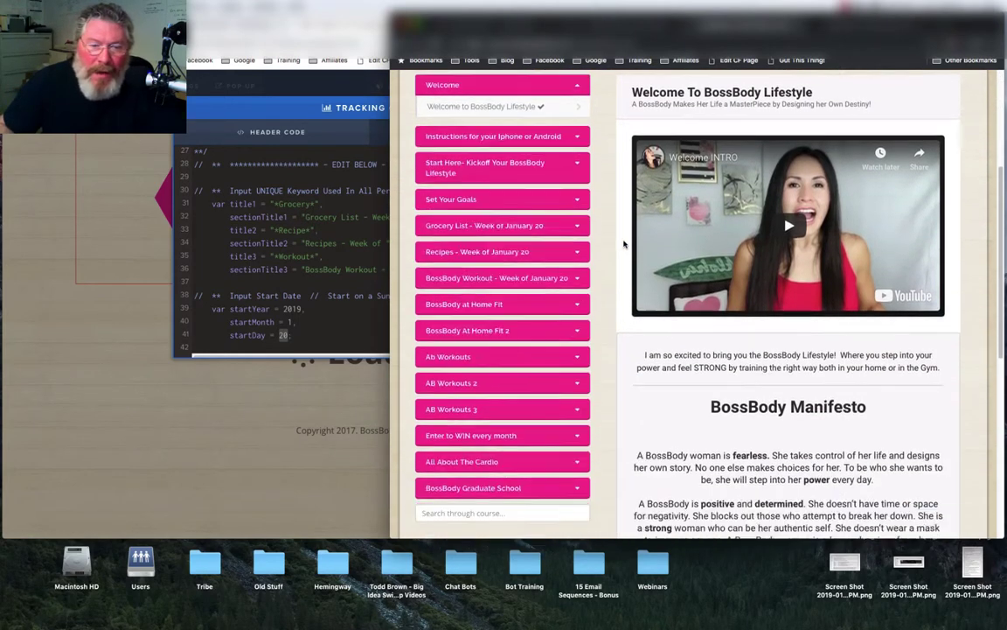
scroll(624, 243, up, 2)
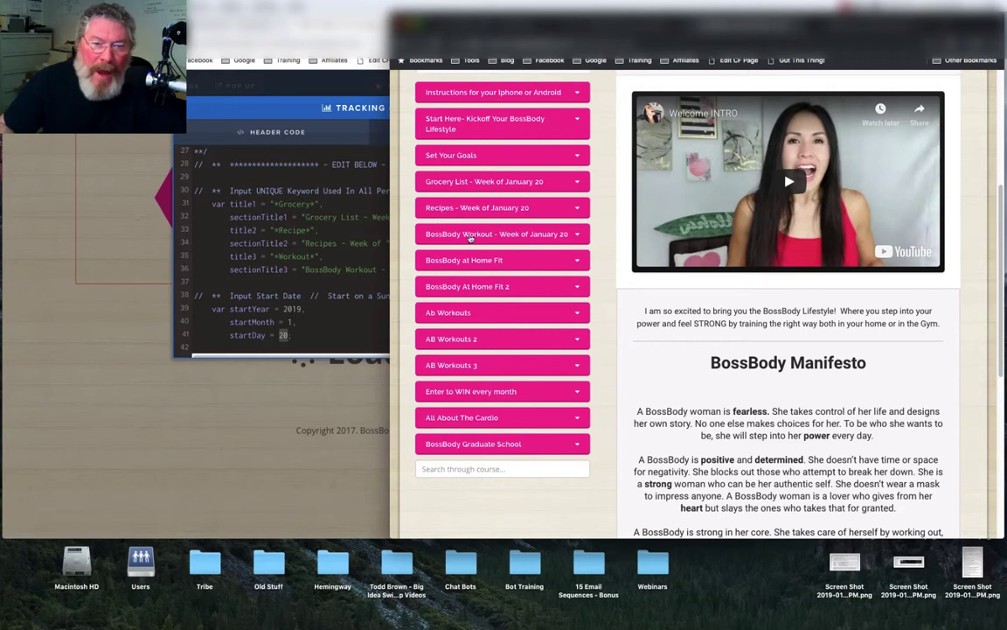
- Open the Week of January 20 grocery list and Tuesday's recipes, then expand the BossBody Workout section
click(432, 175)
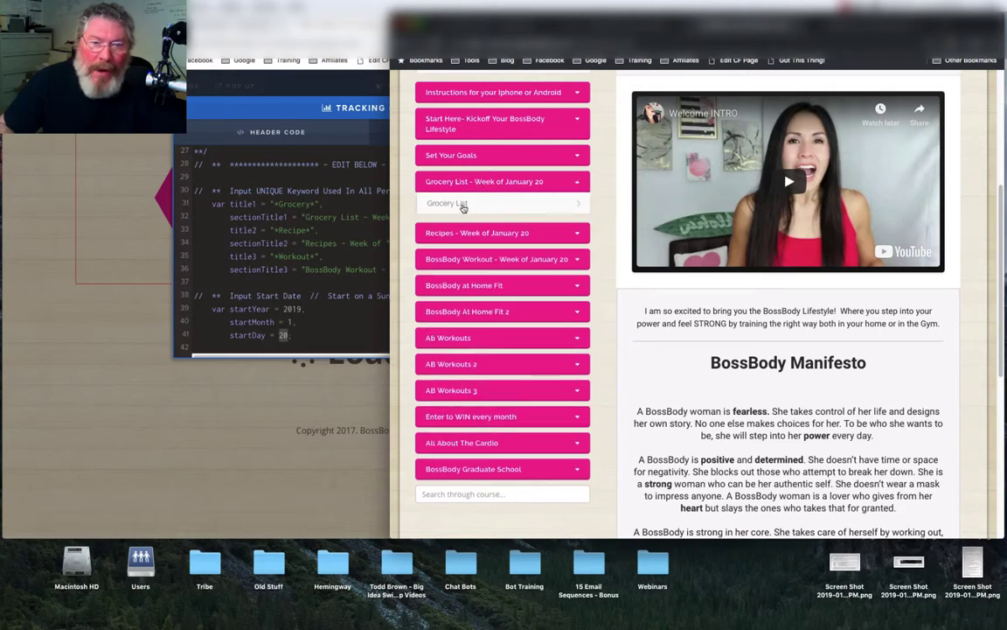
click(448, 204)
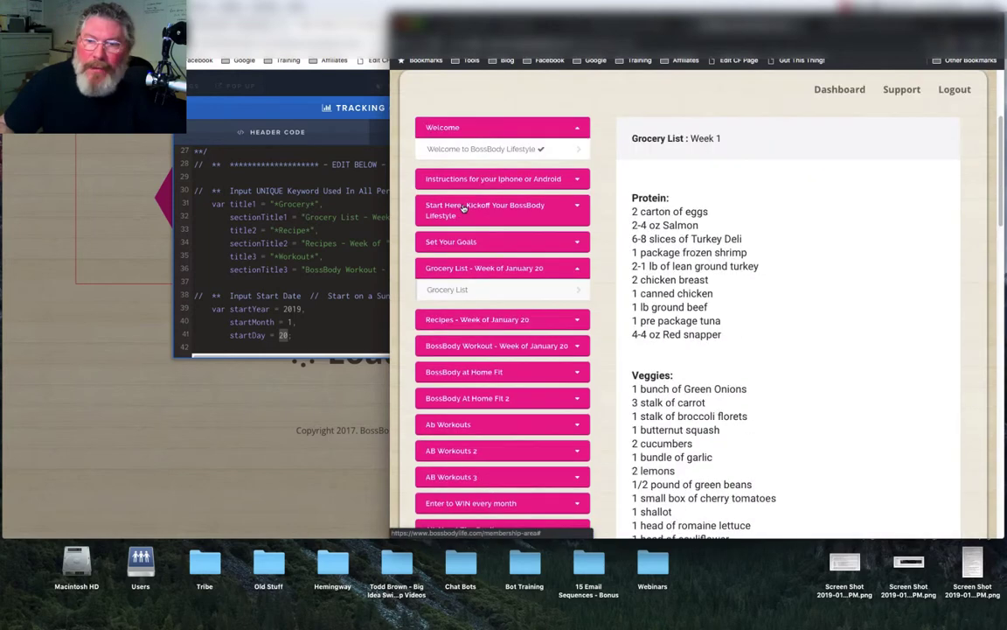
click(464, 321)
click(449, 364)
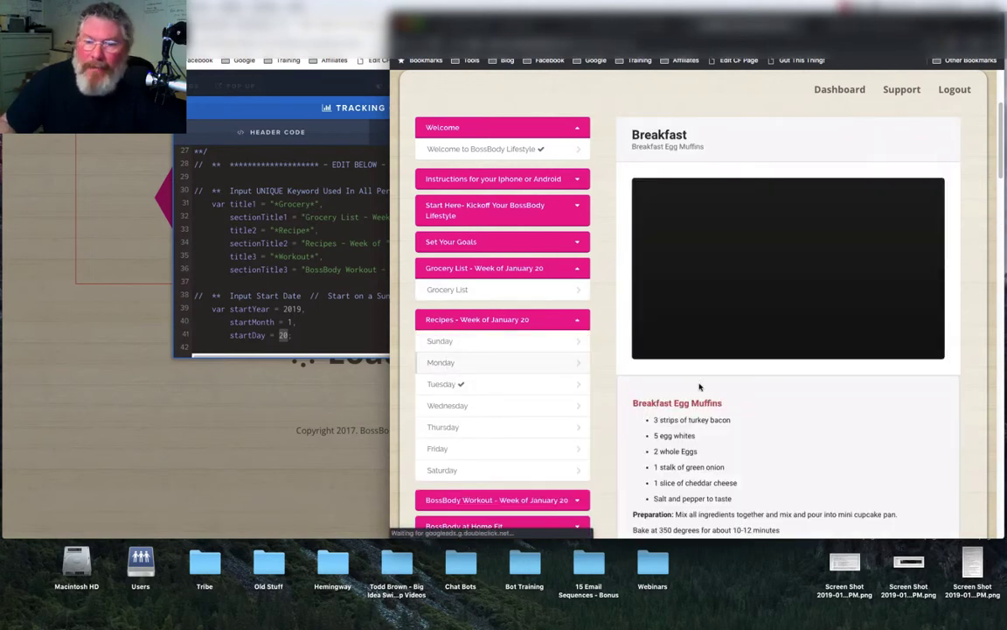
scroll(549, 409, down, 3)
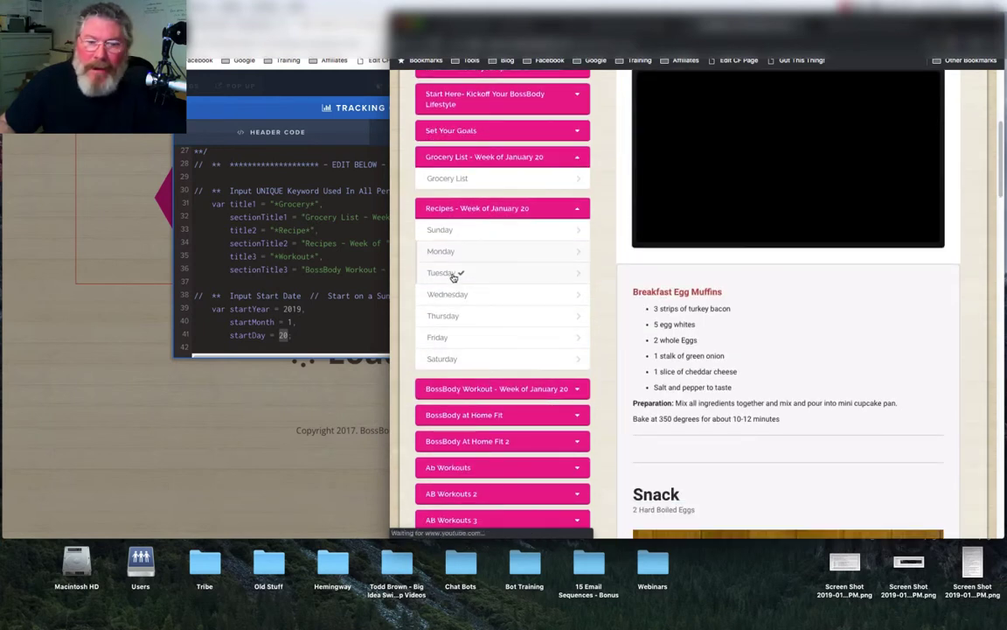
click(480, 388)
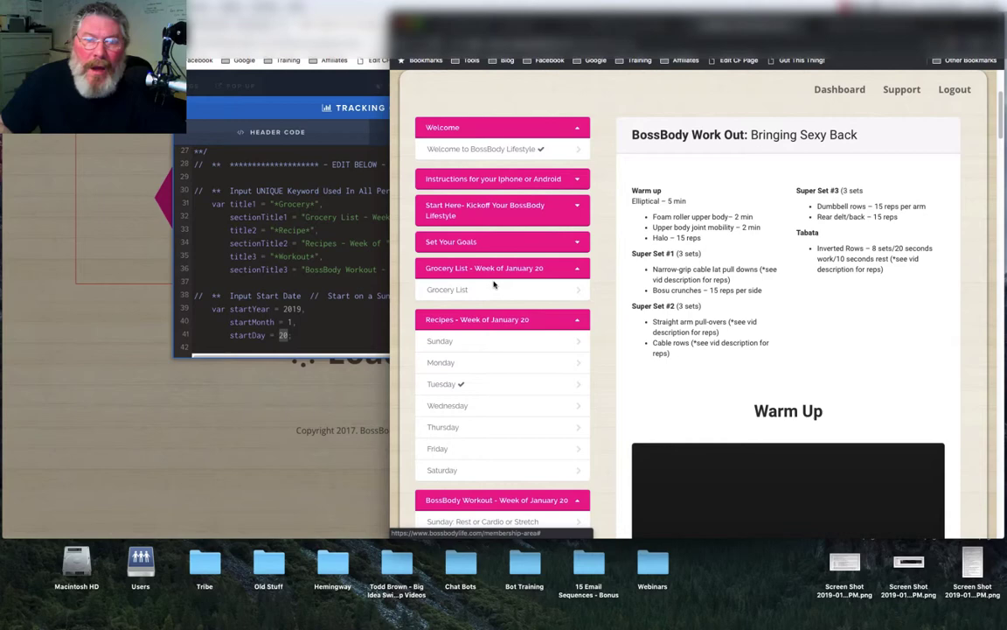
scroll(561, 129, up, 3)
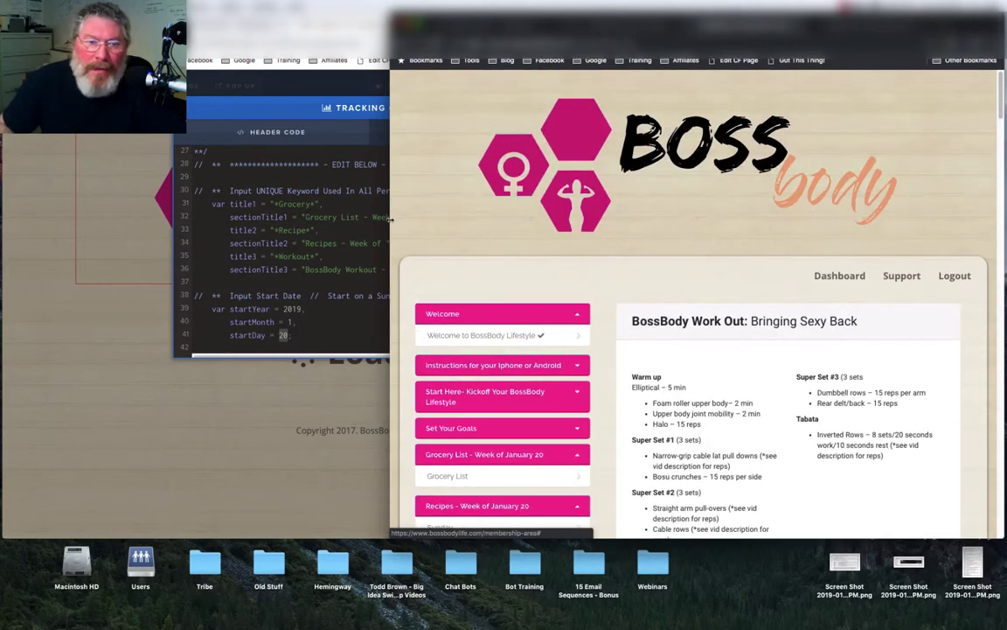
- Narrow the member area window and scroll through the workout lesson
drag(390, 220, 713, 205)
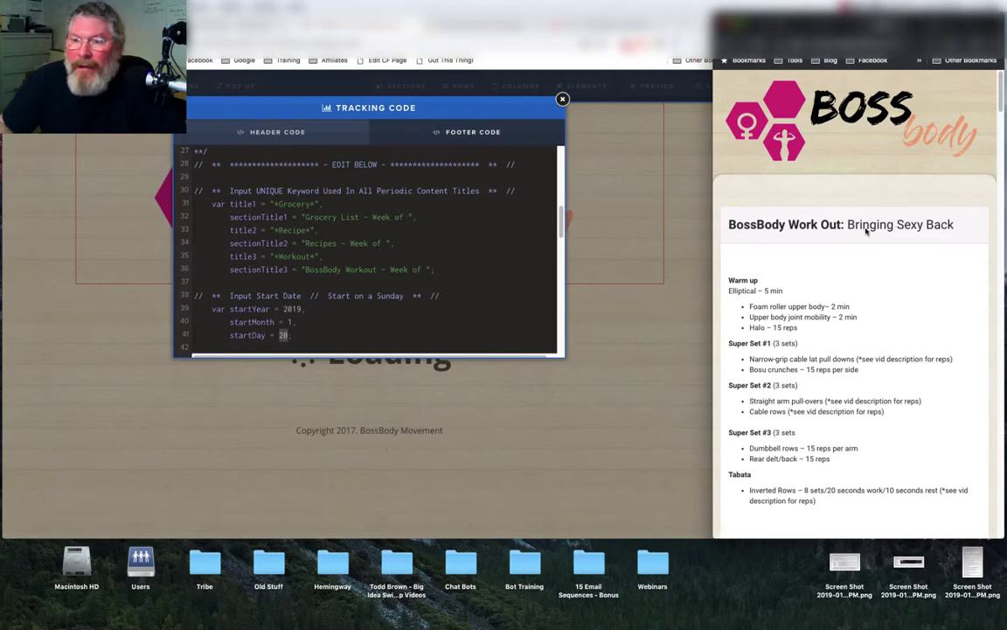
scroll(814, 236, down, 5)
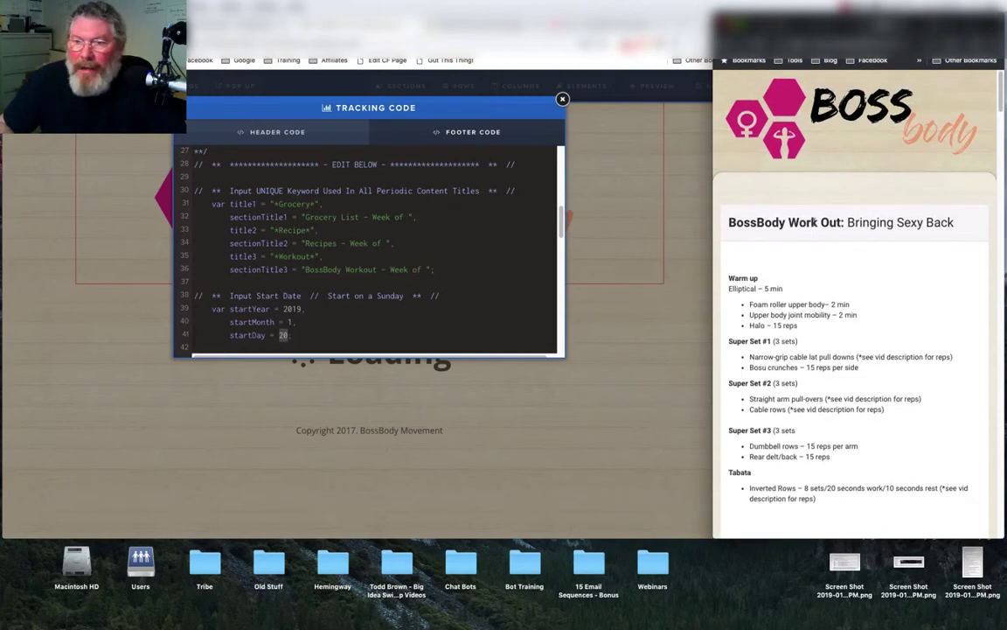
scroll(814, 226, down, 10)
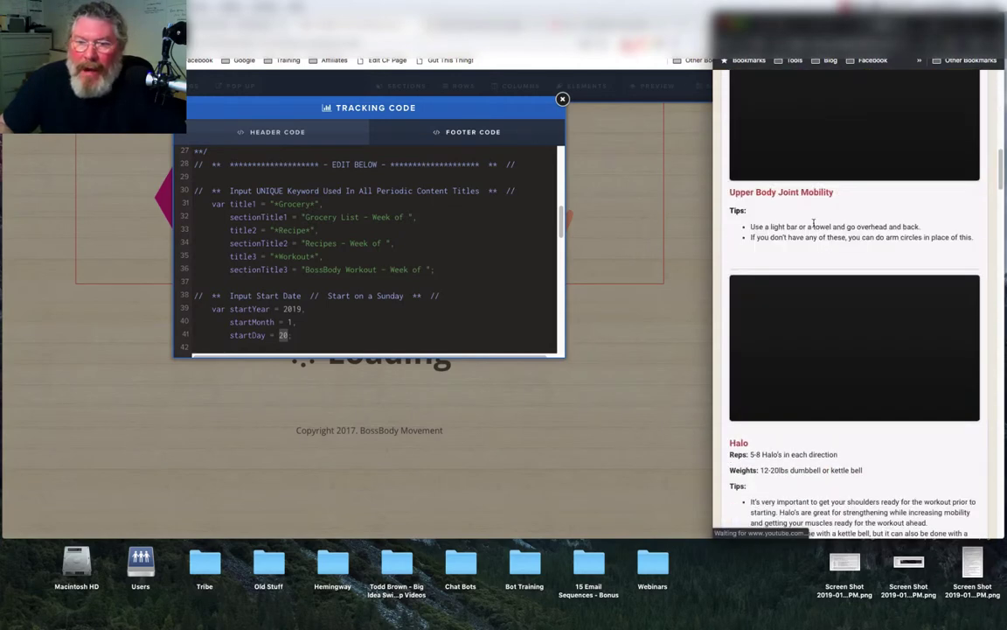
scroll(814, 227, down, 15)
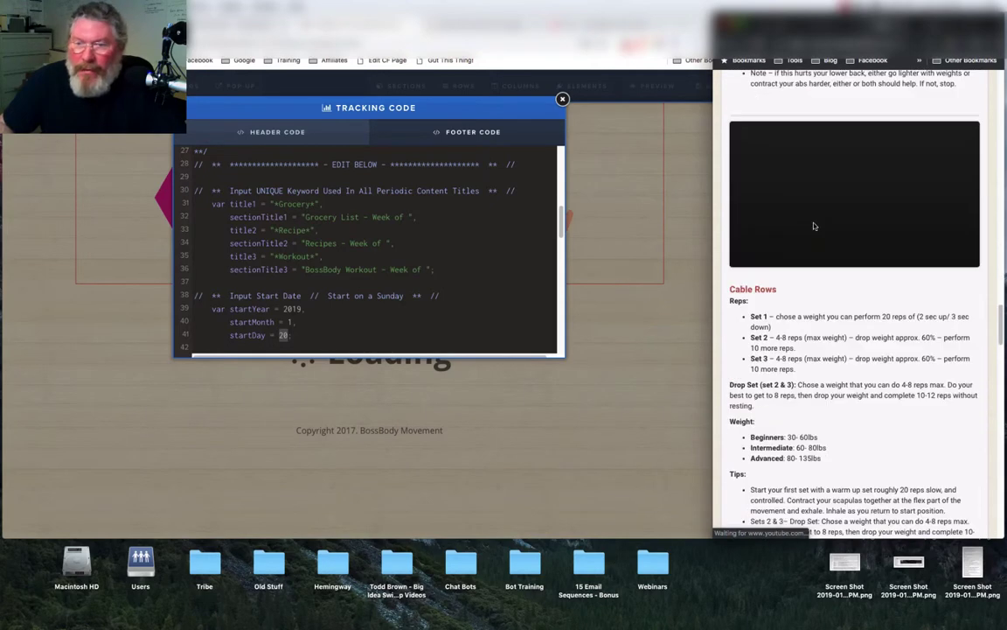
scroll(814, 227, down, 15)
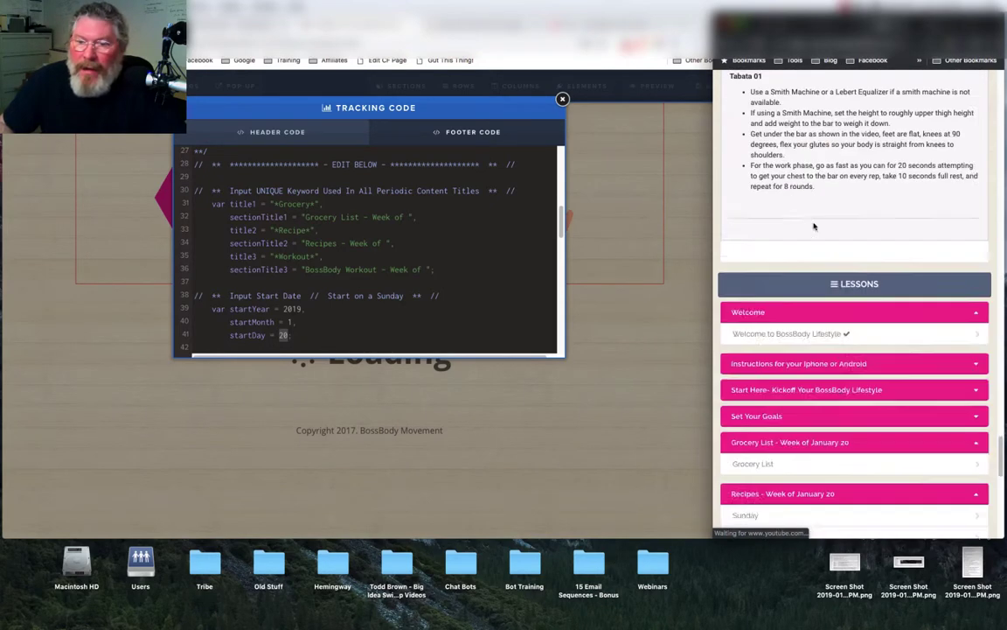
scroll(814, 227, down, 10)
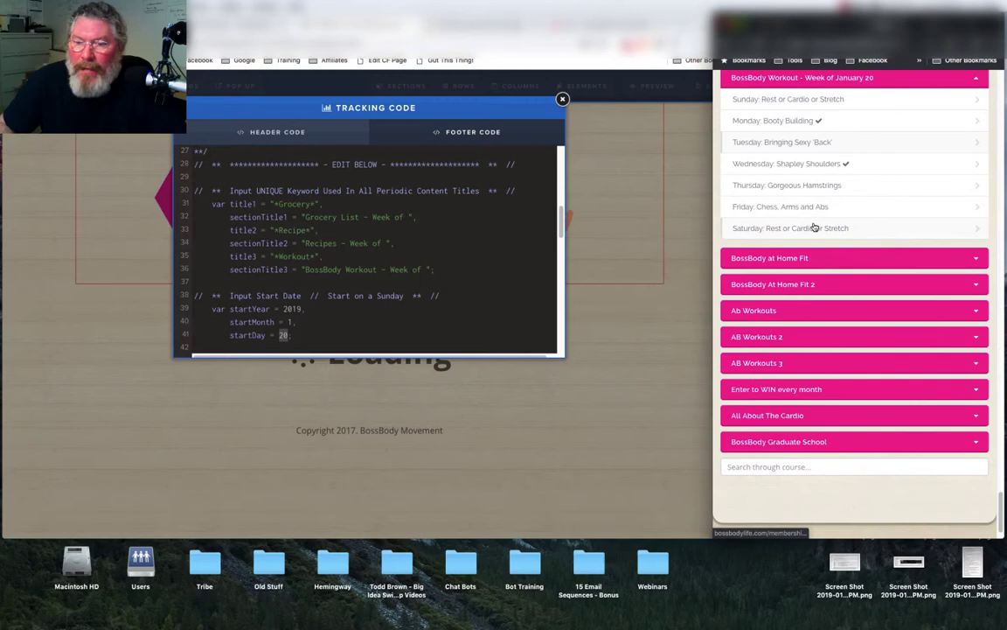
- Open the Weighted Ab Crunch on Ball lesson in AB Workouts 3, collapse the lessons, and widen the window
click(764, 390)
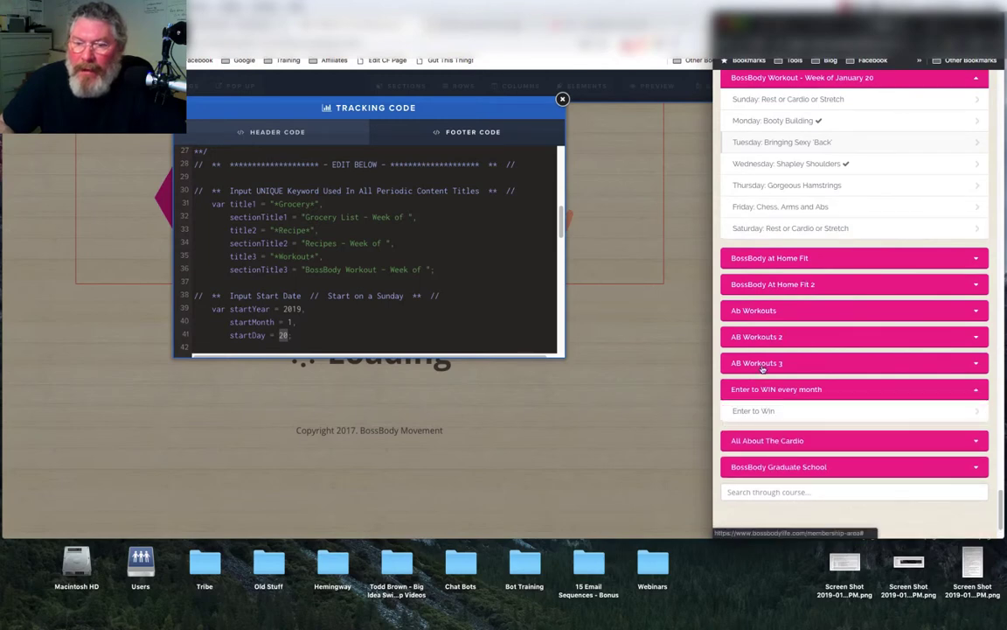
click(762, 365)
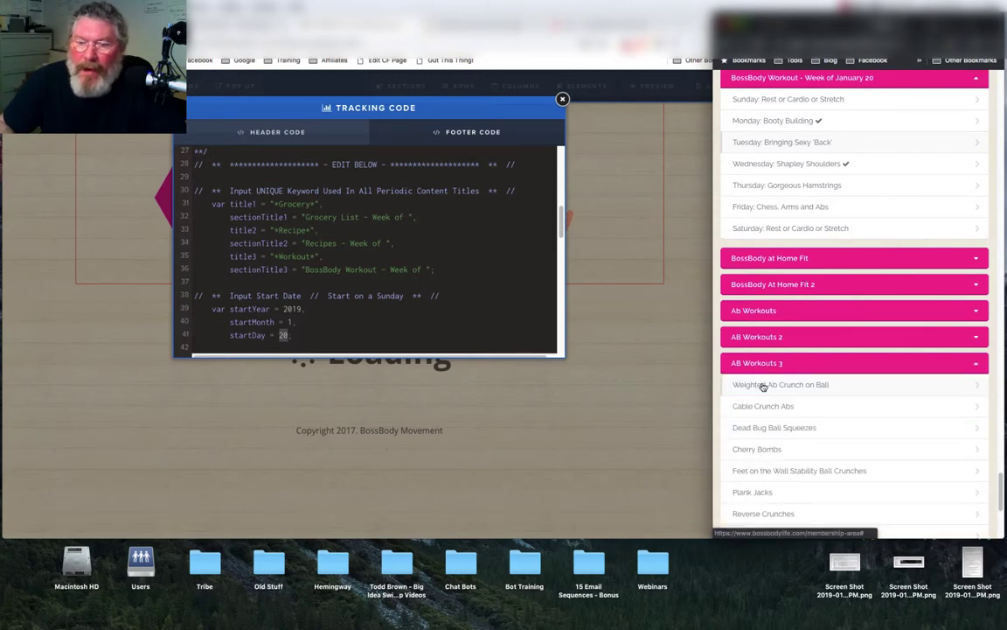
click(764, 387)
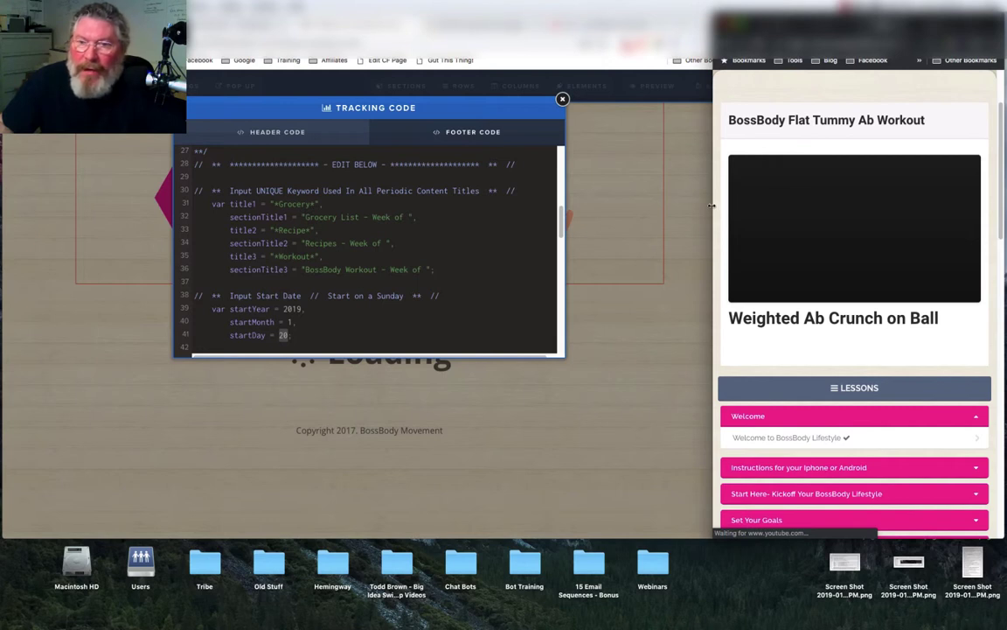
click(837, 390)
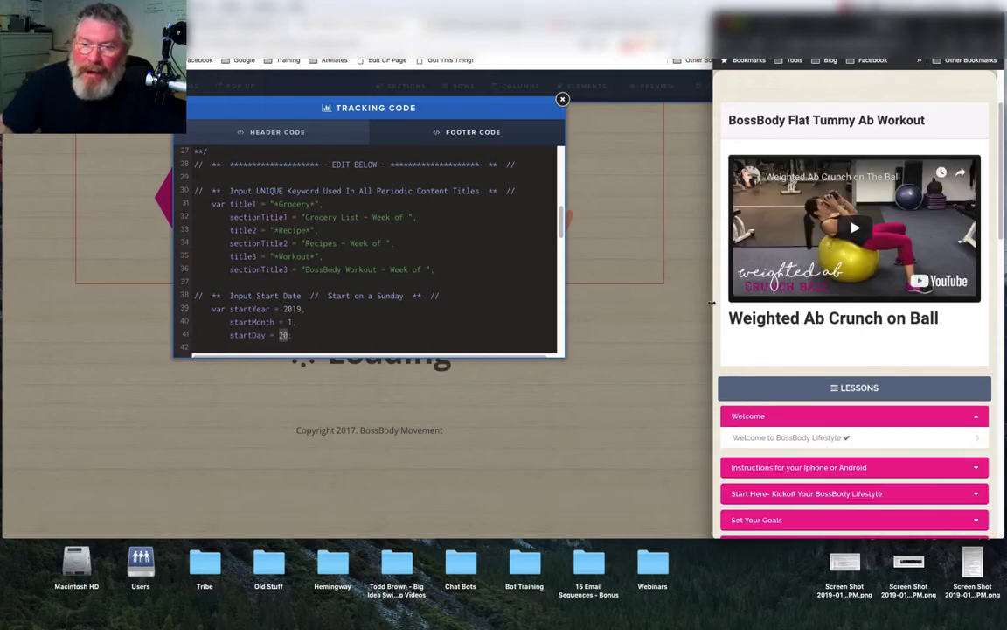
drag(712, 303, 542, 298)
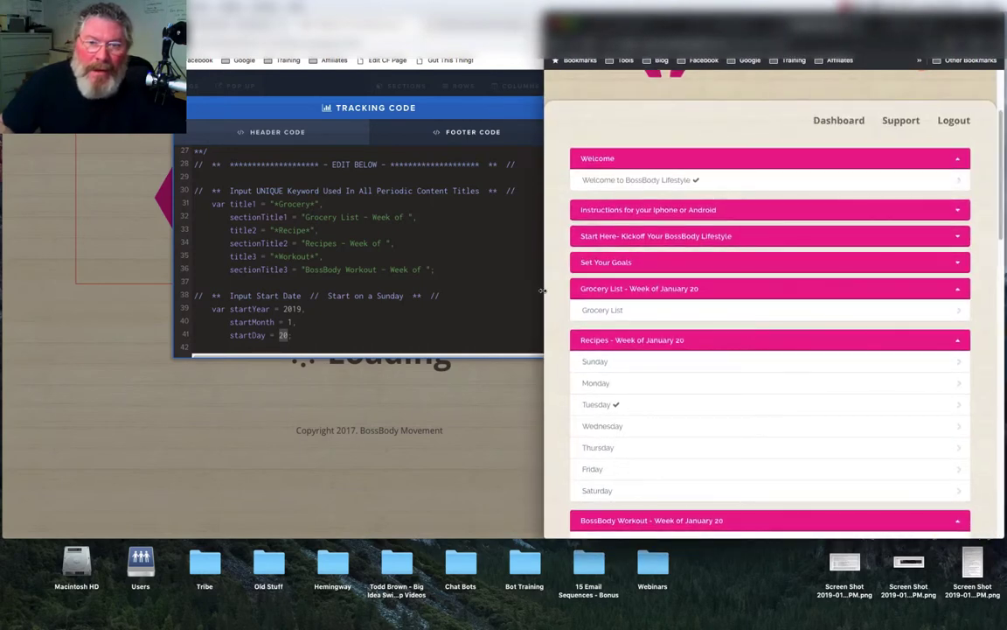
- Change startDay from 20 to 13 in the footer tracking code and save the page
click(287, 338)
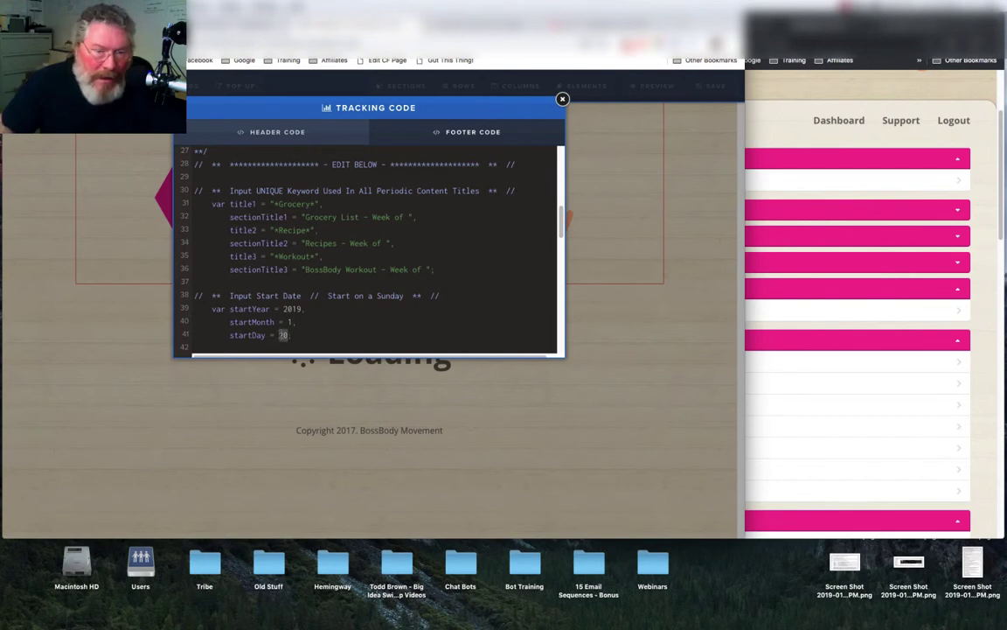
text(13)
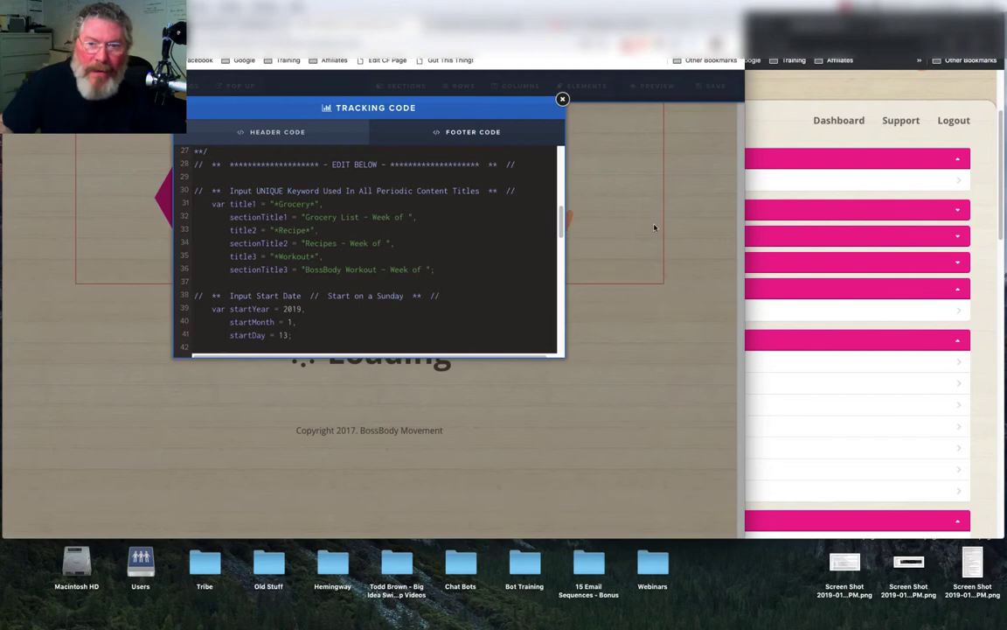
click(708, 90)
click(708, 87)
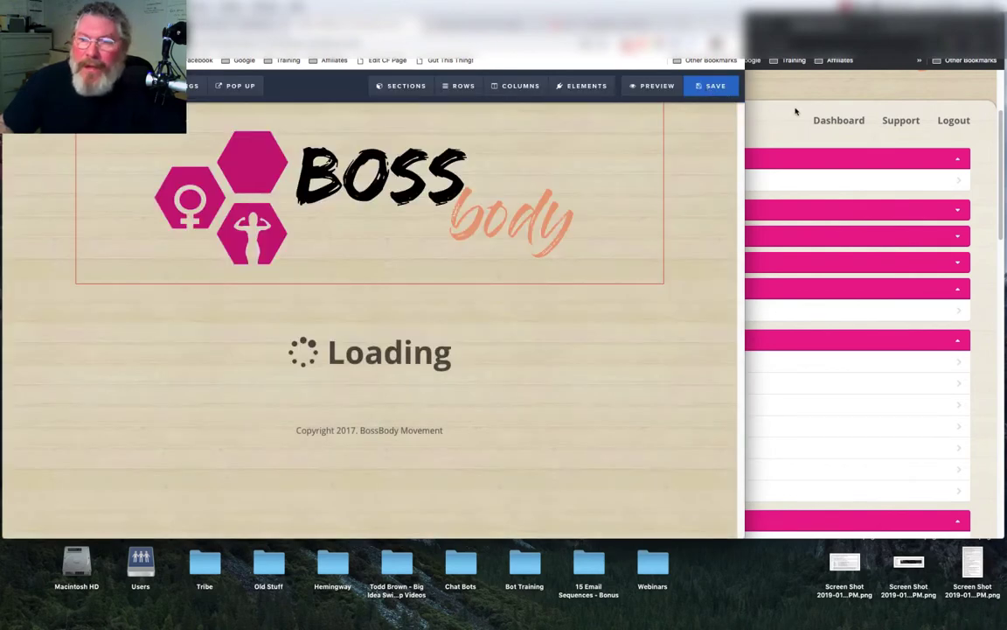
click(795, 118)
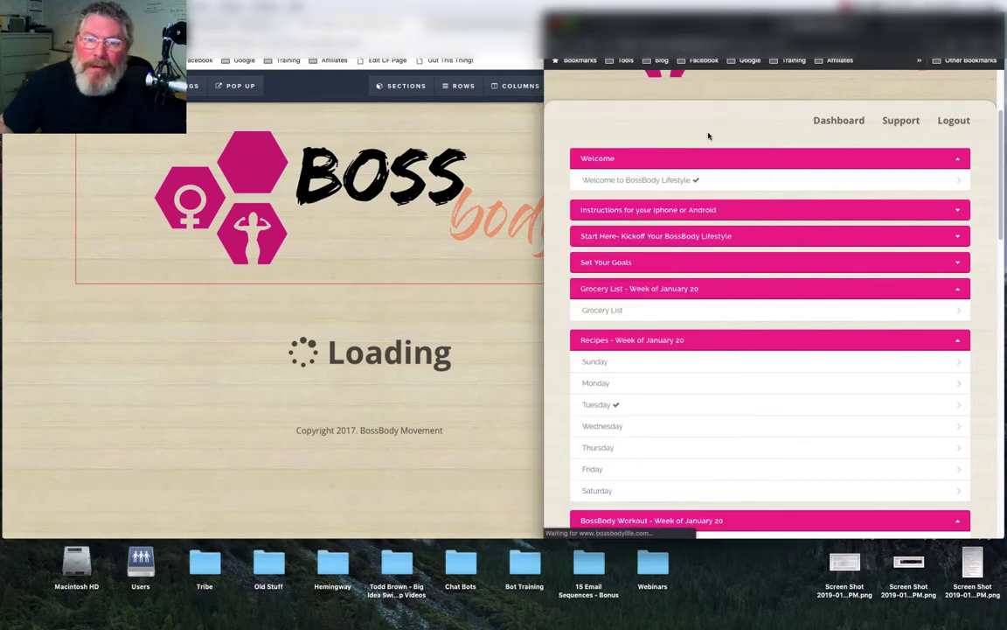
- Widen the member area window and open this week's grocery list
drag(544, 122, 382, 122)
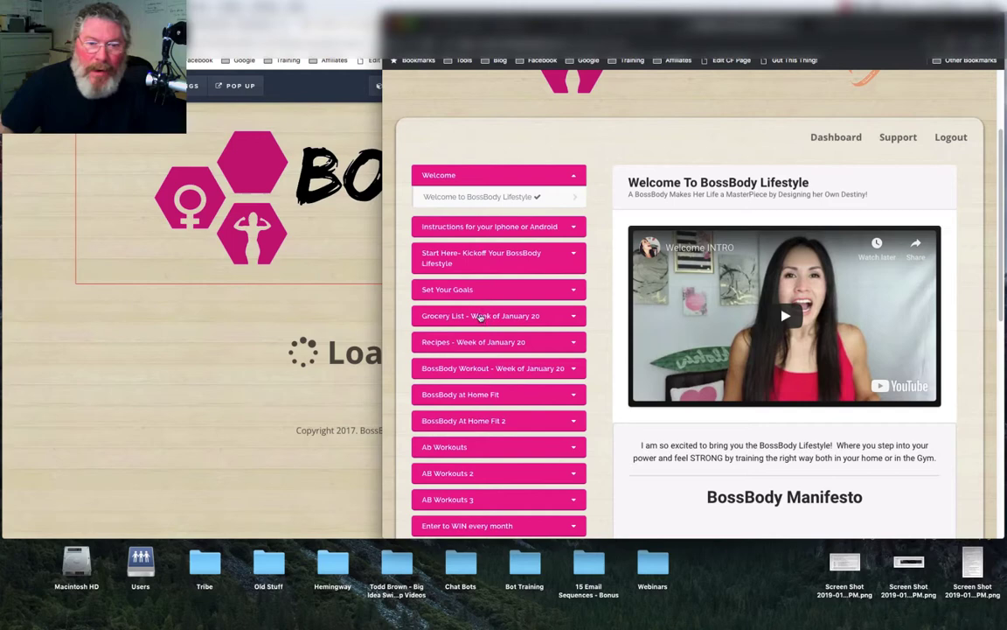
click(479, 318)
click(441, 340)
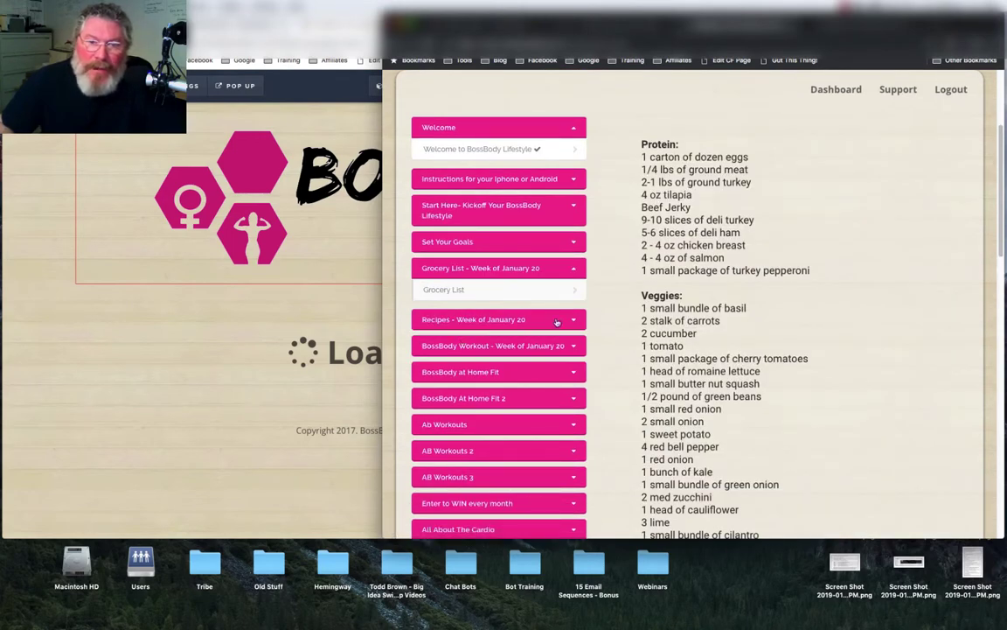
- Open Tuesday's recipes and expand BossBody Workout - Week of January 20 to see Sexy Back & Triceps
click(501, 320)
click(447, 385)
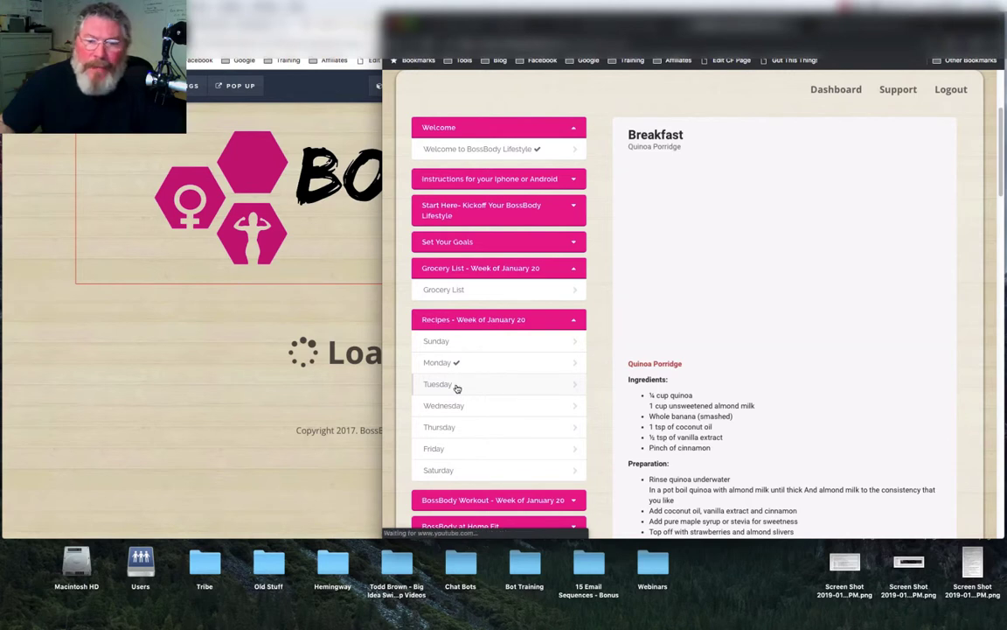
scroll(470, 375, down, 2)
scroll(472, 385, down, 1)
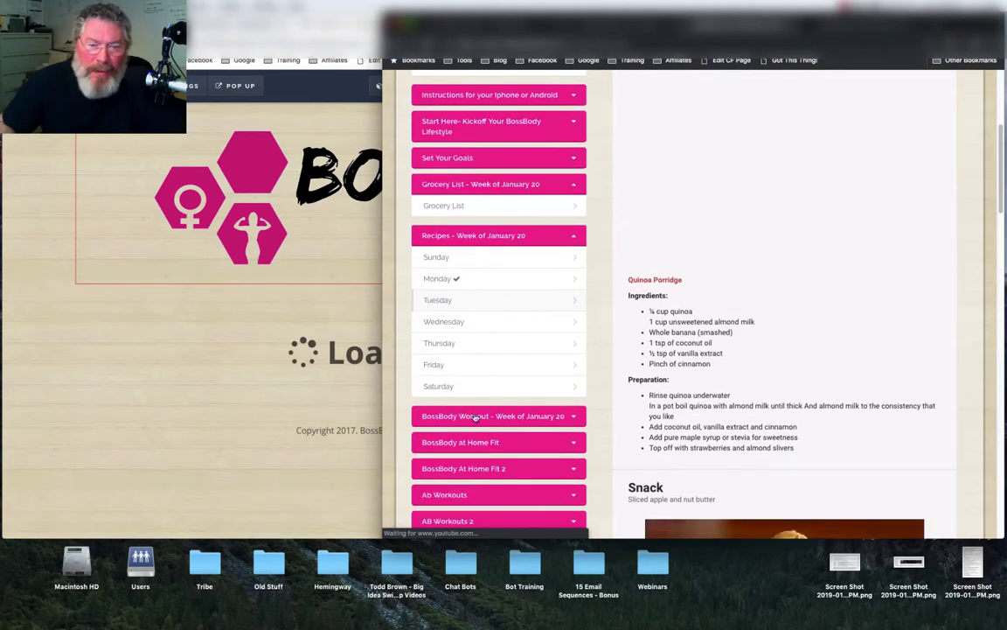
click(476, 417)
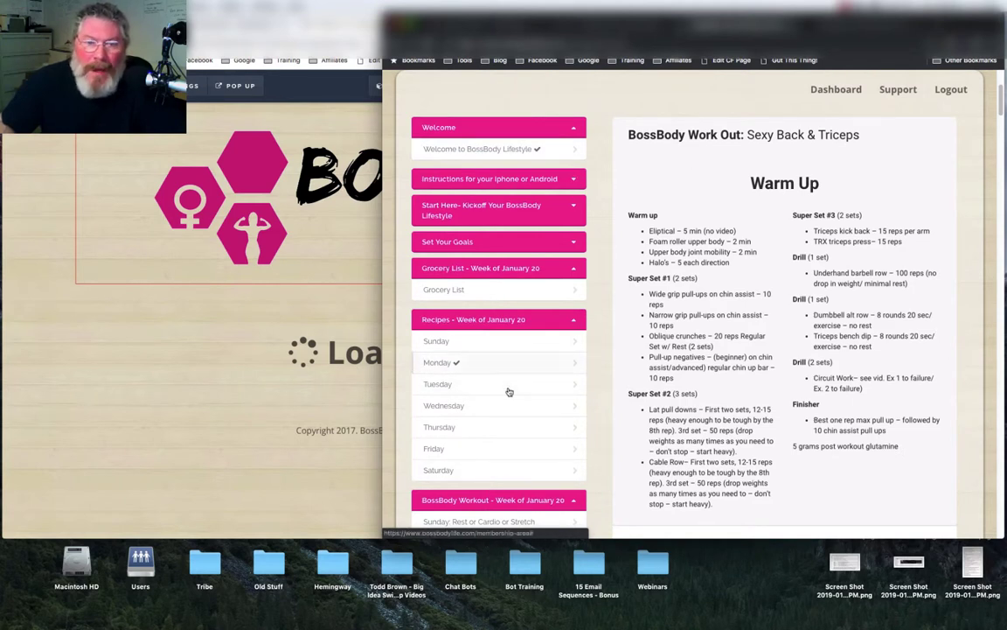
scroll(477, 367, down, 2)
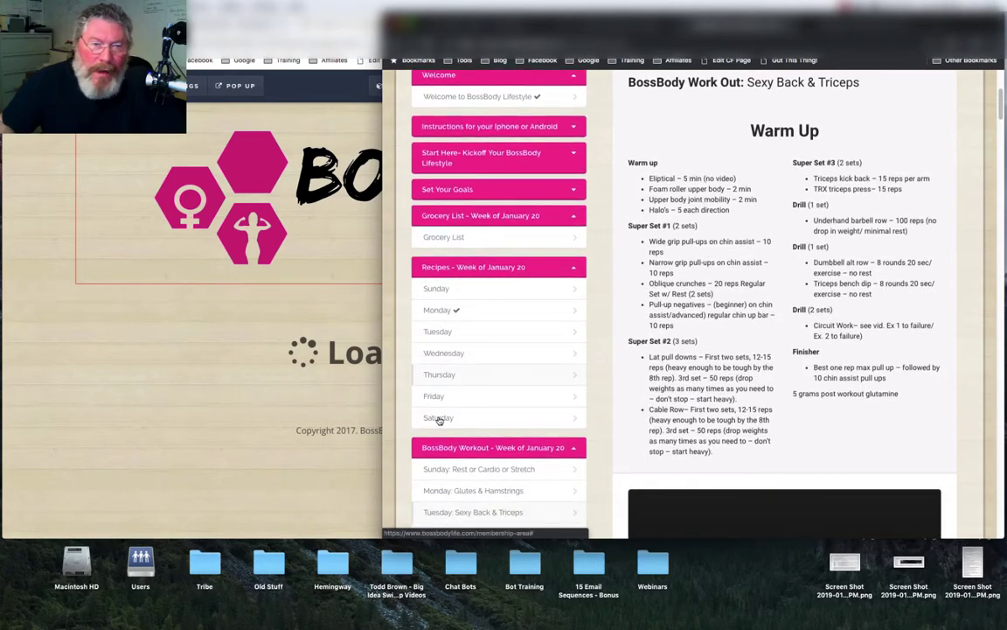
- Bring ClickFunnels' Membership Area lesson list forward and scroll to the Grocery, Recipe and Workout sections
click(201, 27)
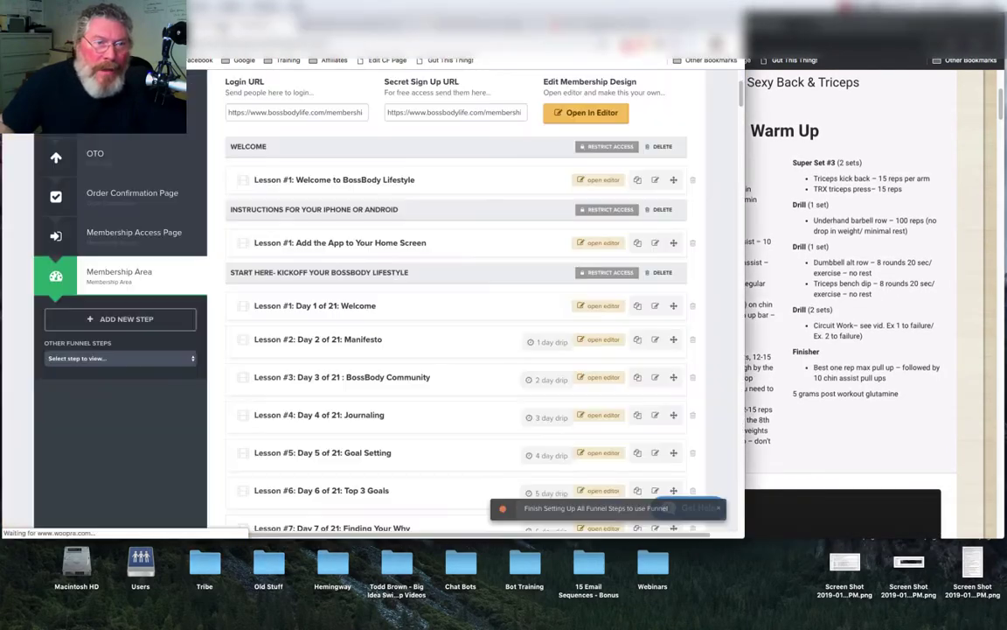
scroll(429, 303, down, 8)
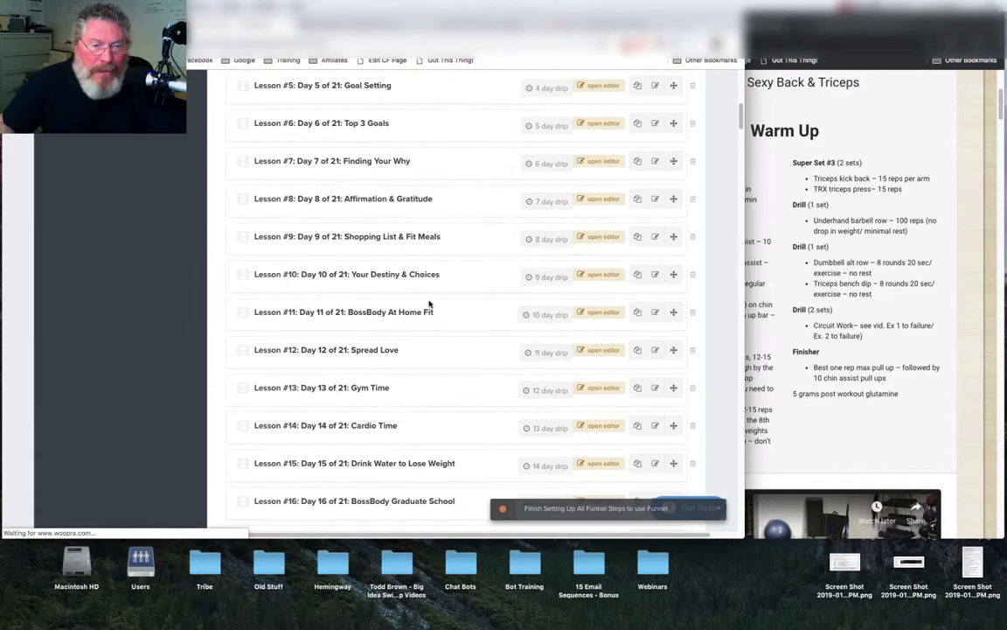
scroll(429, 304, down, 15)
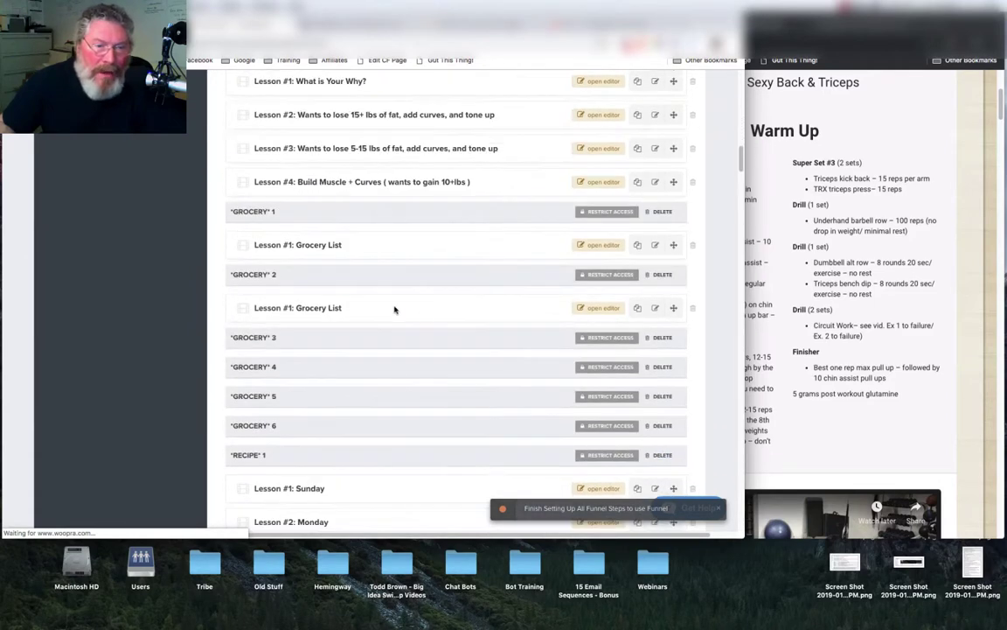
scroll(296, 284, down, 13)
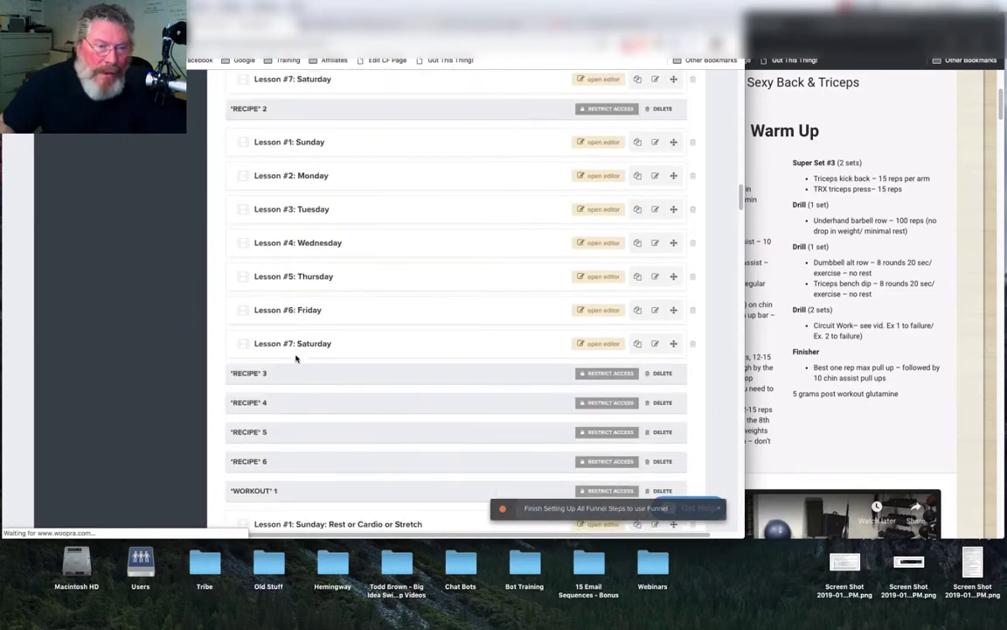